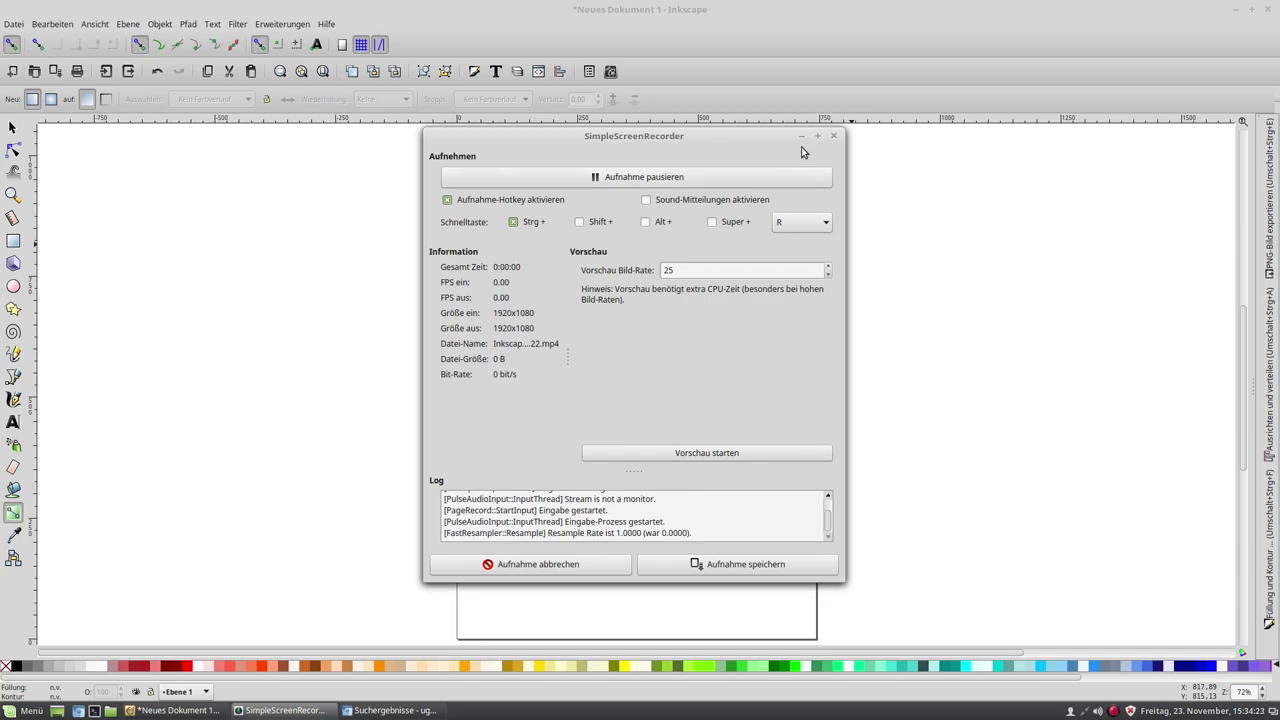
Minimize the SimpleScreenRecorder window to show the blank Inkscape document 'Neues Dokument 1'
{"action": "left_click", "coordinate": [801, 135]}
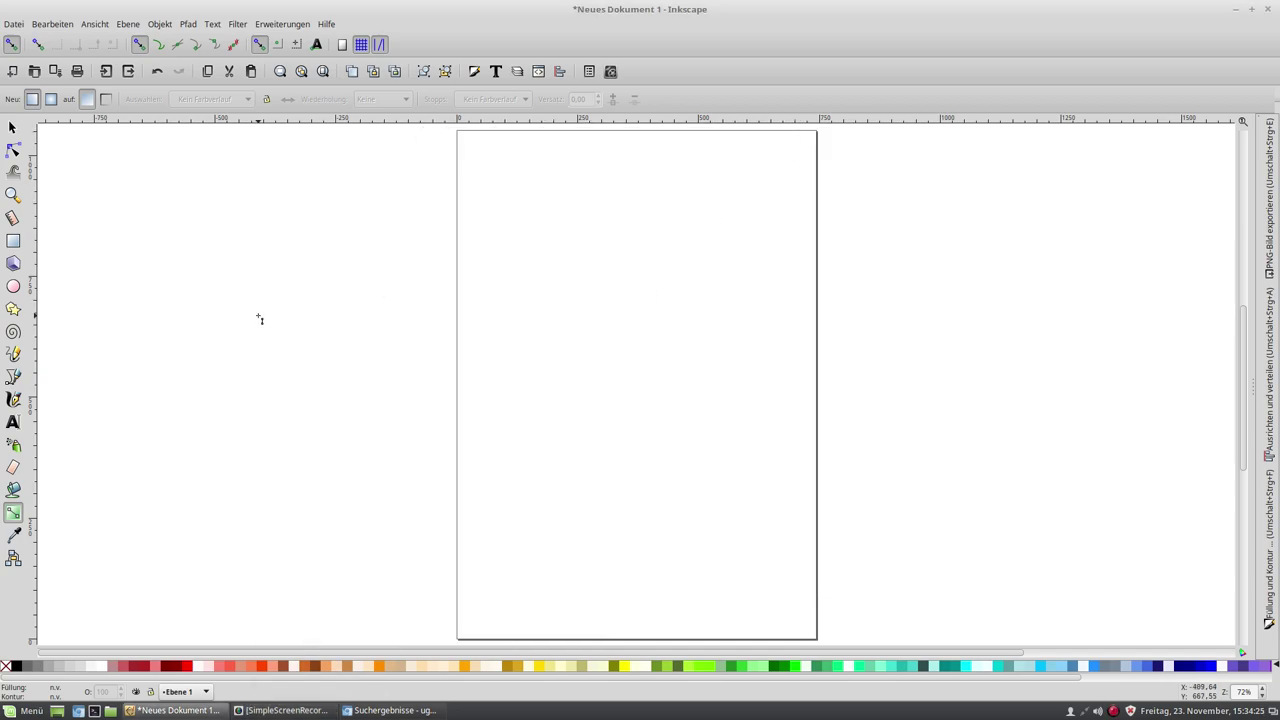
Draw a closed wavy outline with the Bezier pen, curving five nodes around the page's upper half
{"action": "left_click", "coordinate": [13, 377]}
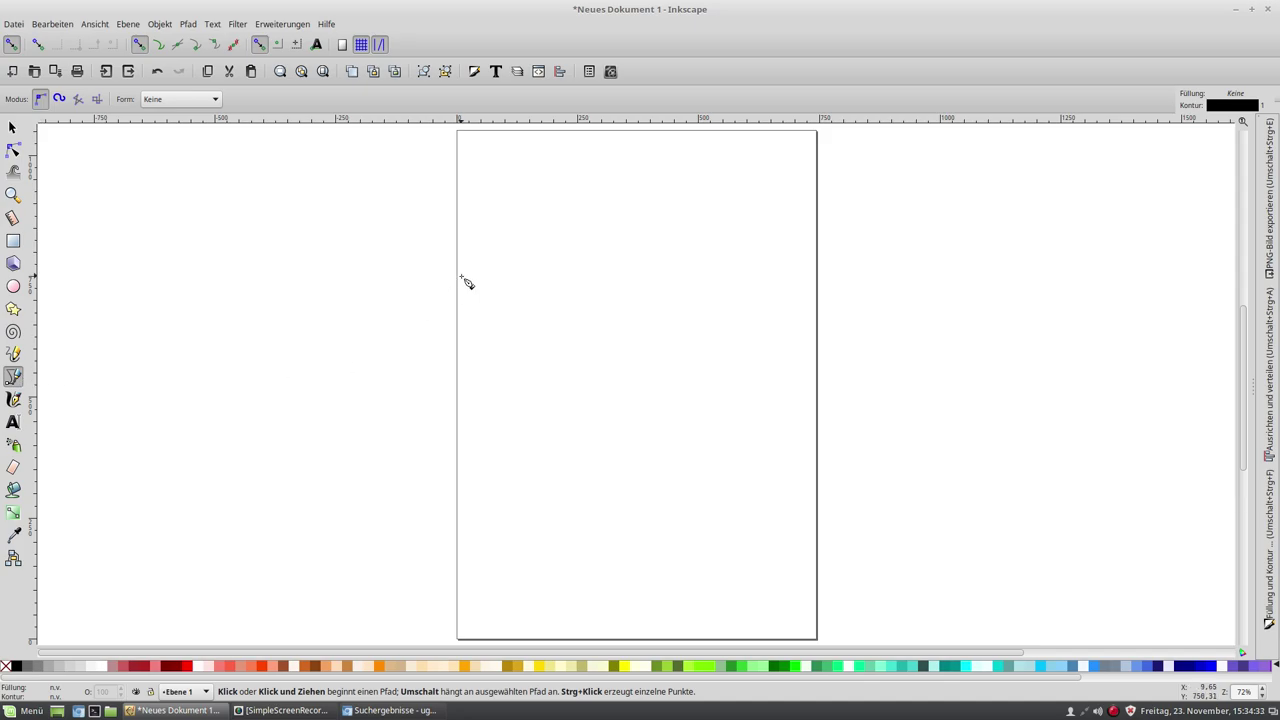
{"action": "mouse_move", "coordinate": [515, 301]}
{"action": "left_mouse_down"}
{"action": "mouse_move", "coordinate": [490, 259]}
{"action": "mouse_move", "coordinate": [604, 212]}
{"action": "mouse_move", "coordinate": [600, 191]}
{"action": "left_mouse_up"}
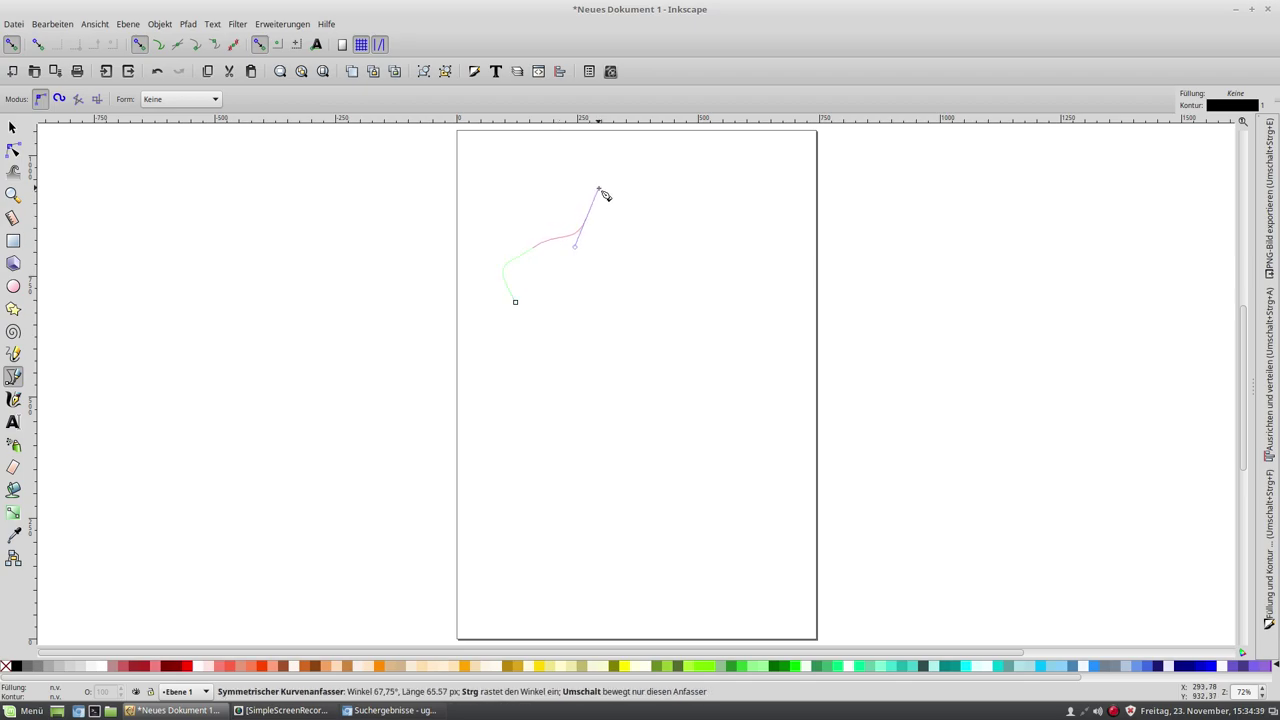
{"action": "left_click_drag", "start_coordinate": [681, 193], "coordinate": [706, 191]}
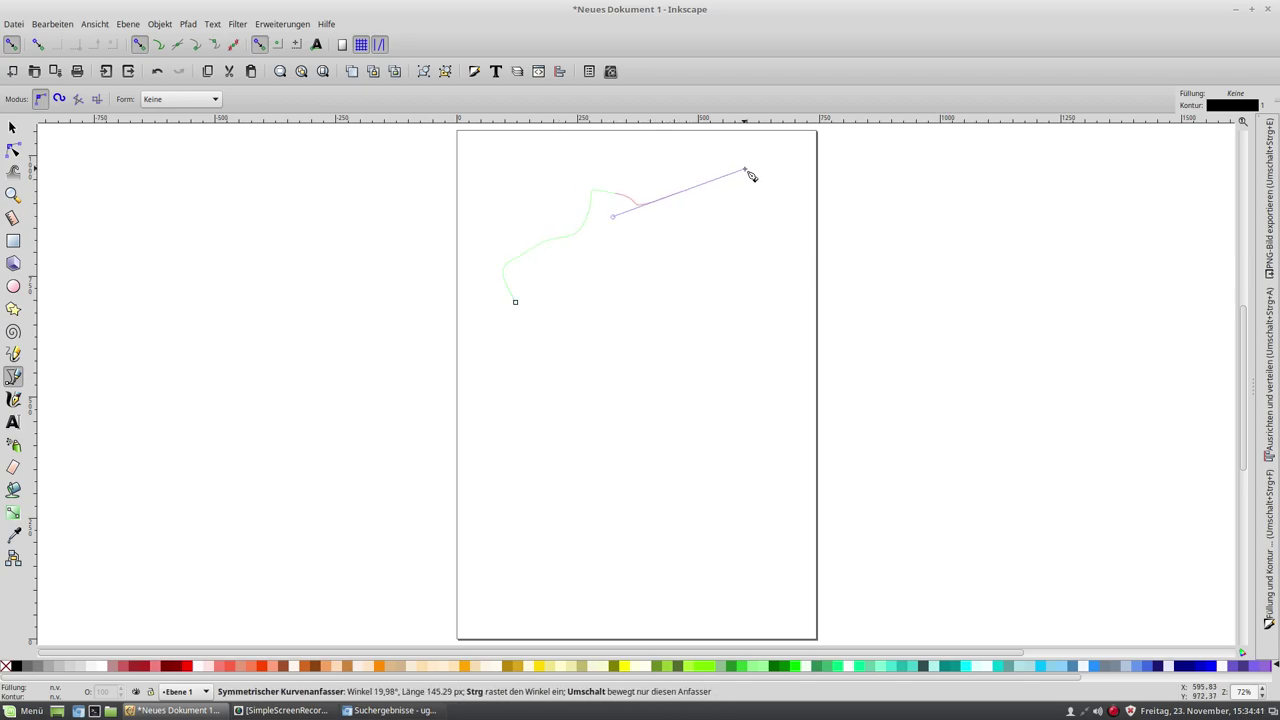
{"action": "left_click", "coordinate": [751, 165]}
{"action": "mouse_move", "coordinate": [775, 225]}
{"action": "left_mouse_down"}
{"action": "mouse_move", "coordinate": [790, 340]}
{"action": "mouse_move", "coordinate": [734, 366]}
{"action": "left_mouse_up"}
{"action": "mouse_move", "coordinate": [716, 412]}
{"action": "left_mouse_down"}
{"action": "mouse_move", "coordinate": [583, 413]}
{"action": "mouse_move", "coordinate": [503, 374]}
{"action": "mouse_move", "coordinate": [515, 362]}
{"action": "mouse_move", "coordinate": [500, 281]}
{"action": "left_mouse_up"}
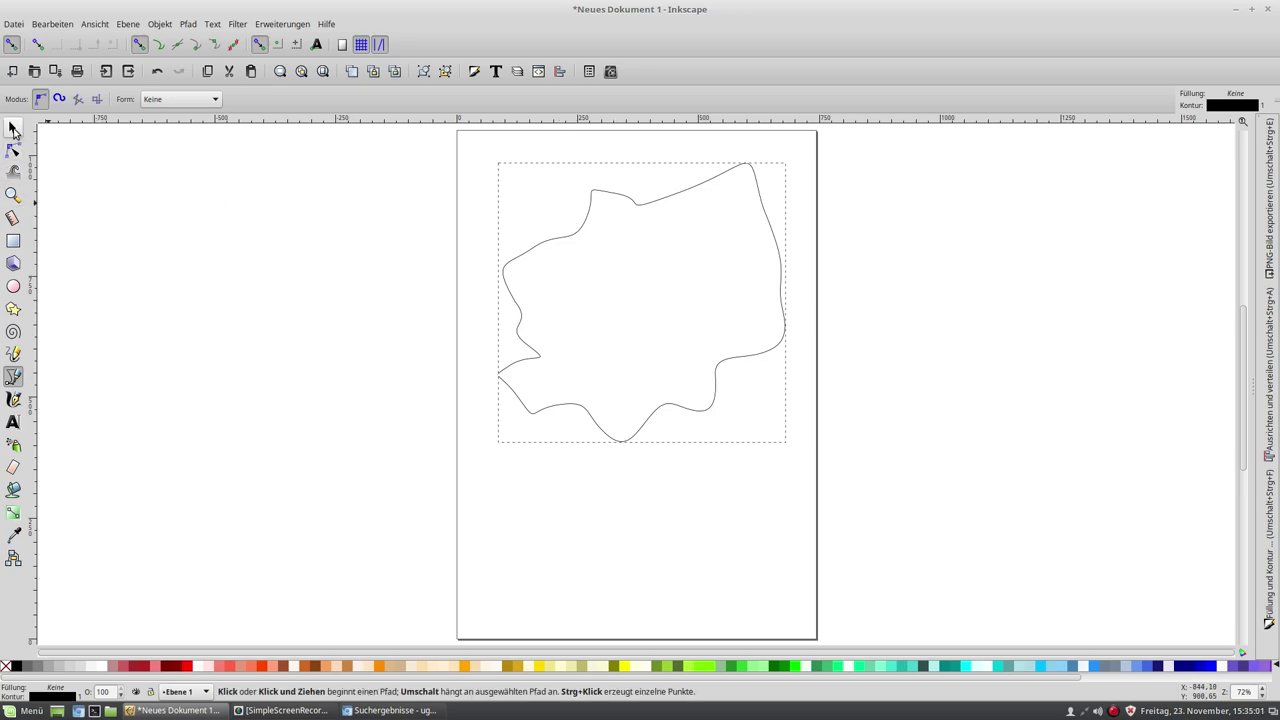
Reshape the blob's upper-left and left edges and bend its top segment down, adding a left-edge node
{"action": "left_click", "coordinate": [13, 150]}
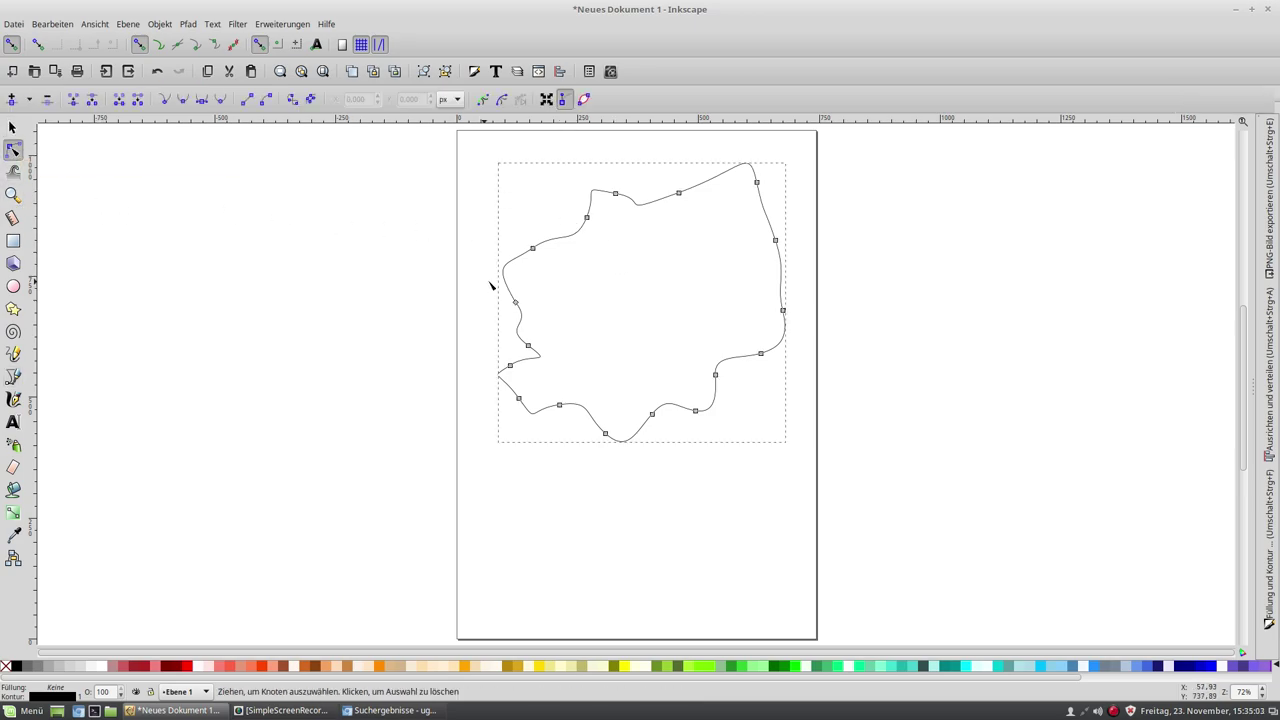
{"action": "left_click", "coordinate": [533, 248]}
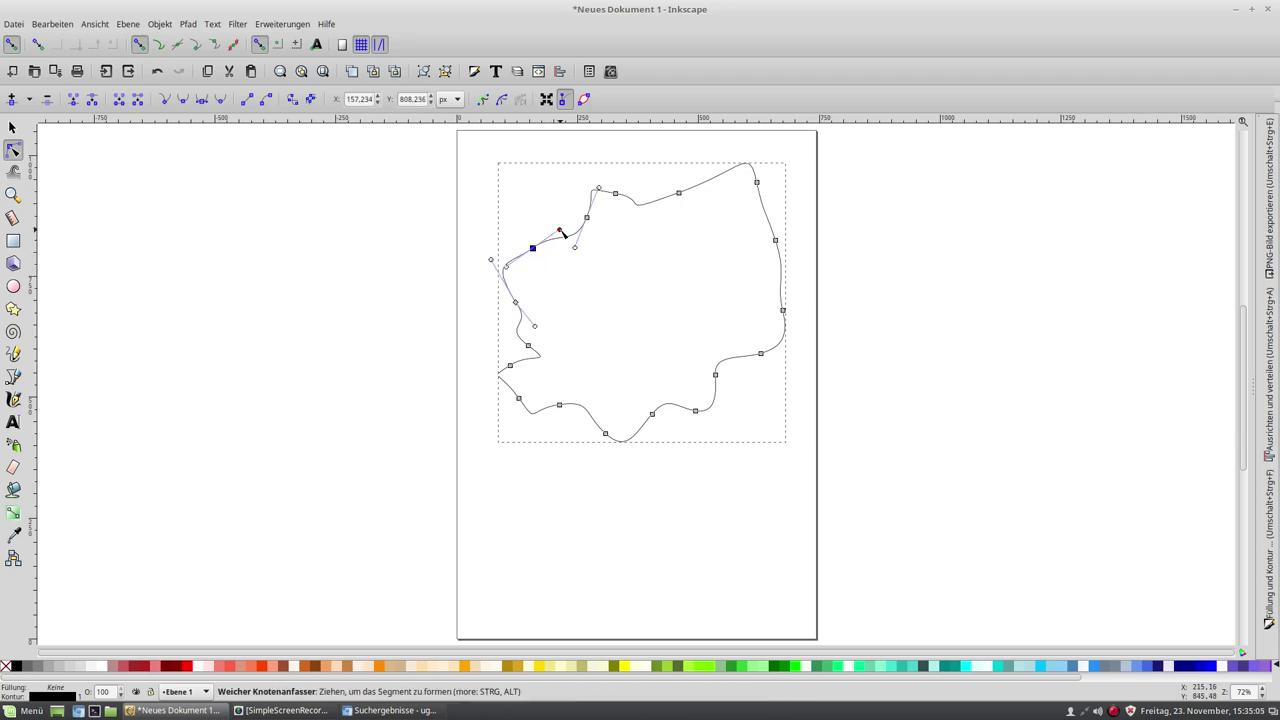
{"action": "left_click_drag", "start_coordinate": [534, 249], "coordinate": [530, 210]}
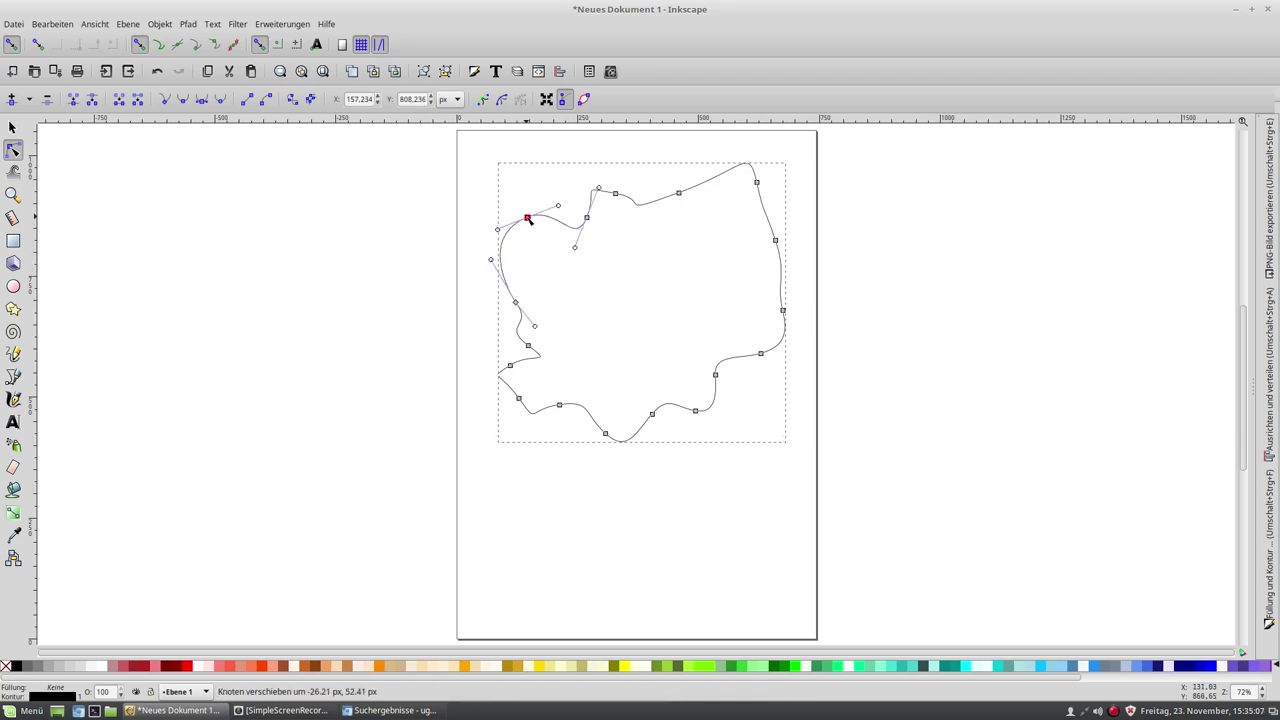
{"action": "mouse_move", "coordinate": [516, 303]}
{"action": "left_mouse_down"}
{"action": "mouse_move", "coordinate": [423, 297]}
{"action": "mouse_move", "coordinate": [489, 298]}
{"action": "left_mouse_up"}
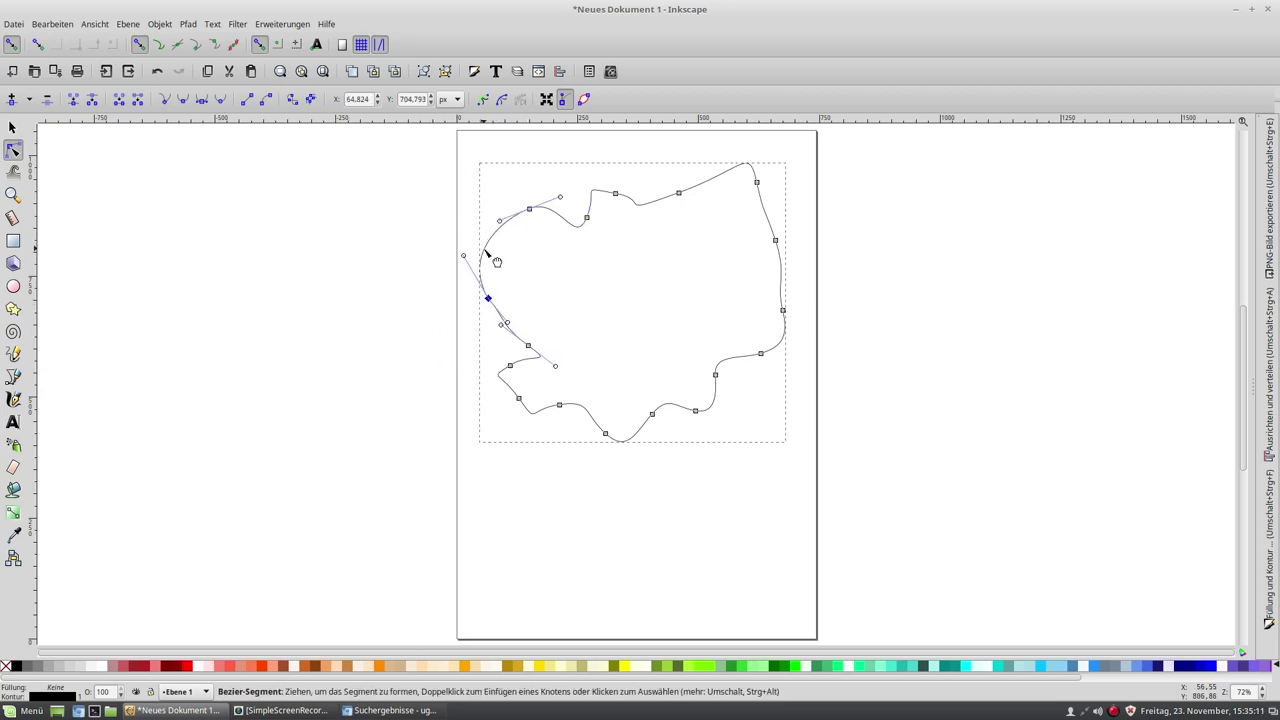
{"action": "double_click", "coordinate": [485, 252]}
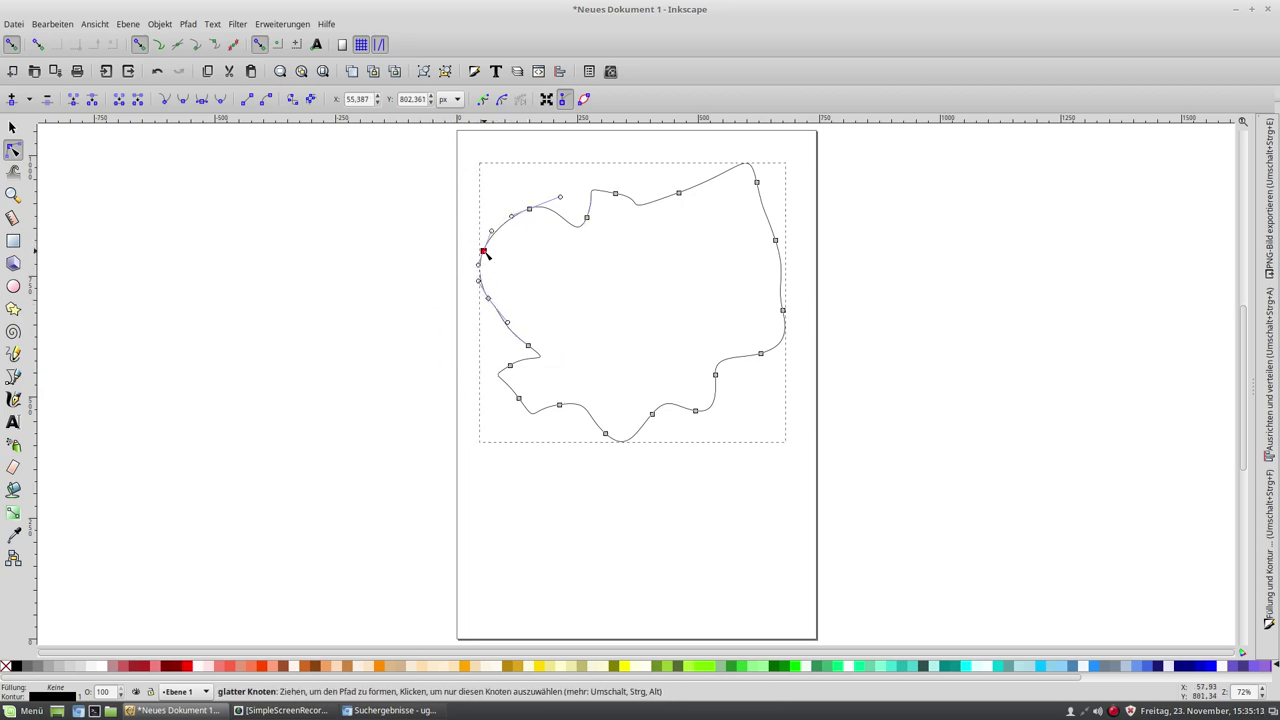
{"action": "left_click_drag", "start_coordinate": [485, 252], "coordinate": [545, 266]}
{"action": "left_click_drag", "start_coordinate": [650, 207], "coordinate": [652, 226]}
Add nodes on the top-right curve and right edge, pulling them inward into a dip and notch
{"action": "left_click", "coordinate": [724, 157]}
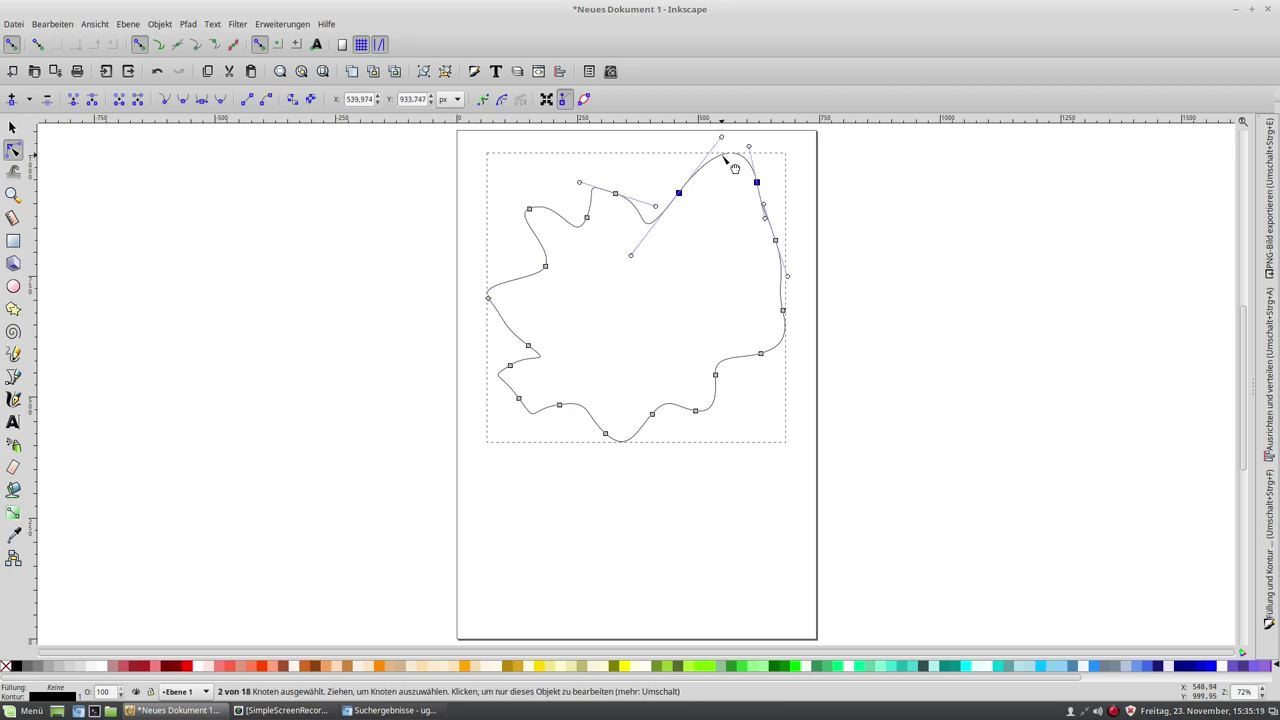
{"action": "double_click", "coordinate": [724, 157]}
{"action": "mouse_move", "coordinate": [725, 164]}
{"action": "left_mouse_down"}
{"action": "mouse_move", "coordinate": [737, 219]}
{"action": "mouse_move", "coordinate": [692, 222]}
{"action": "left_mouse_up"}
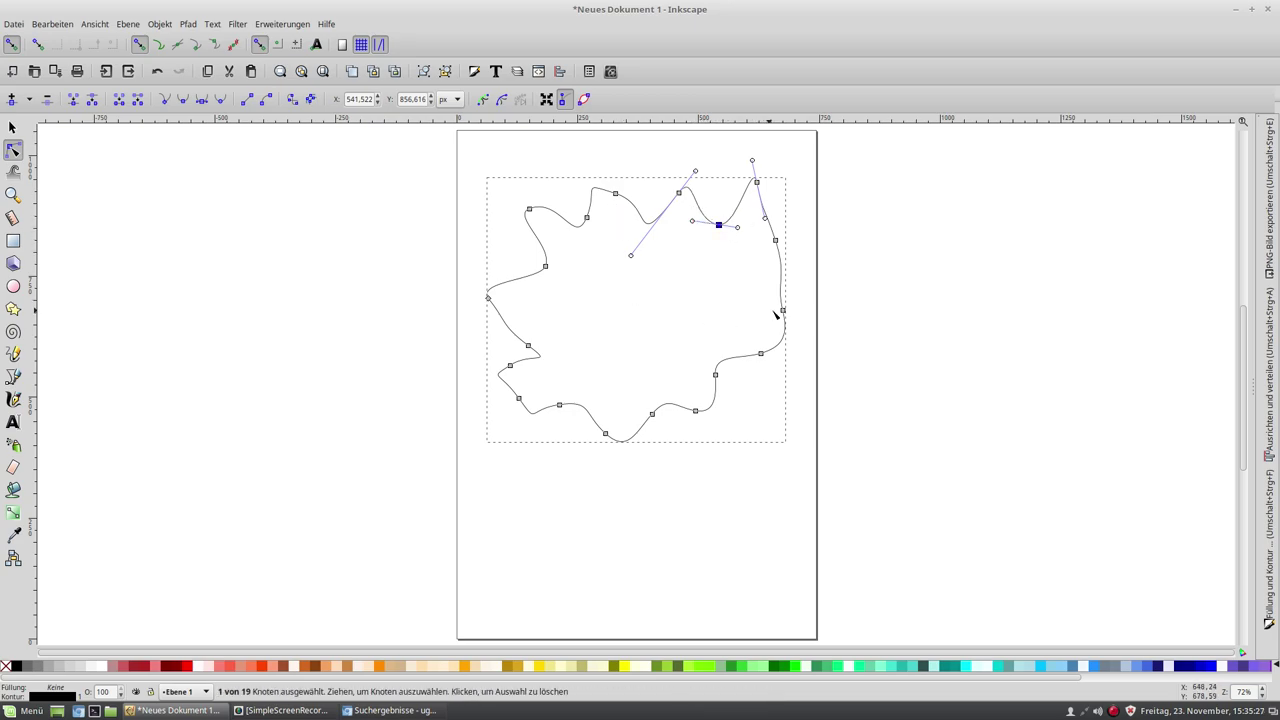
{"action": "left_click_drag", "start_coordinate": [783, 310], "coordinate": [742, 286]}
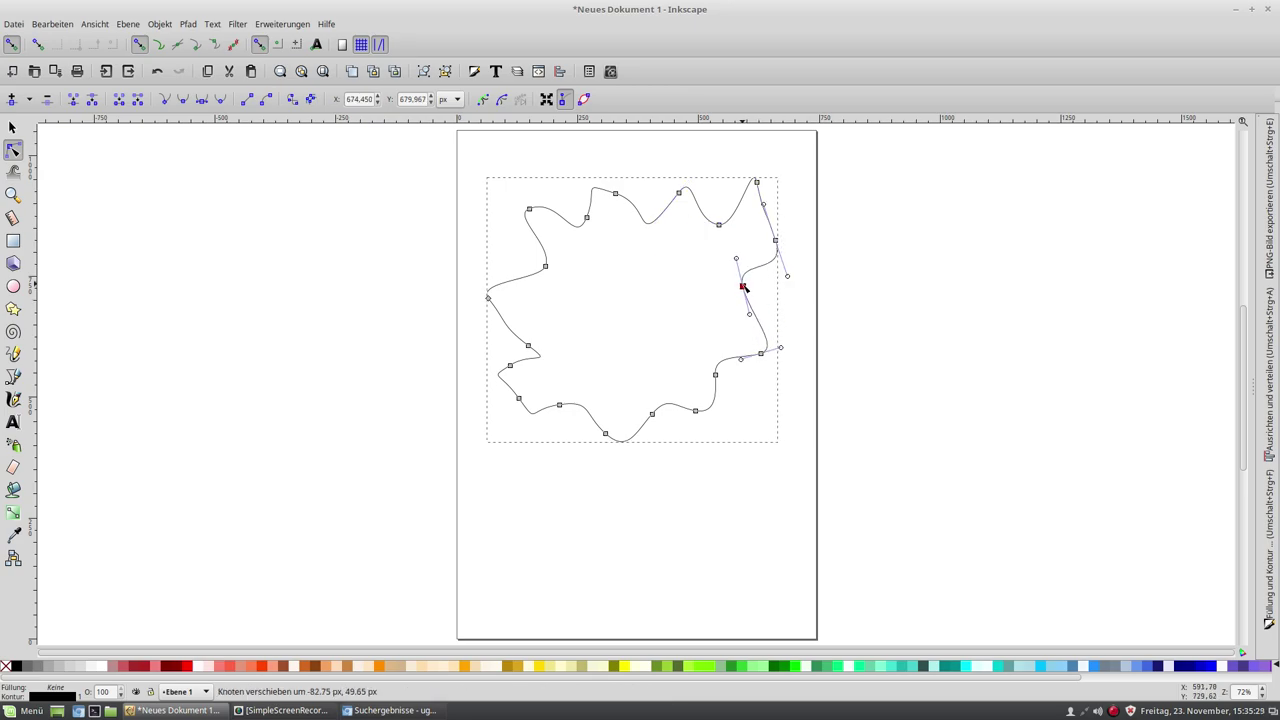
{"action": "left_click", "coordinate": [777, 230]}
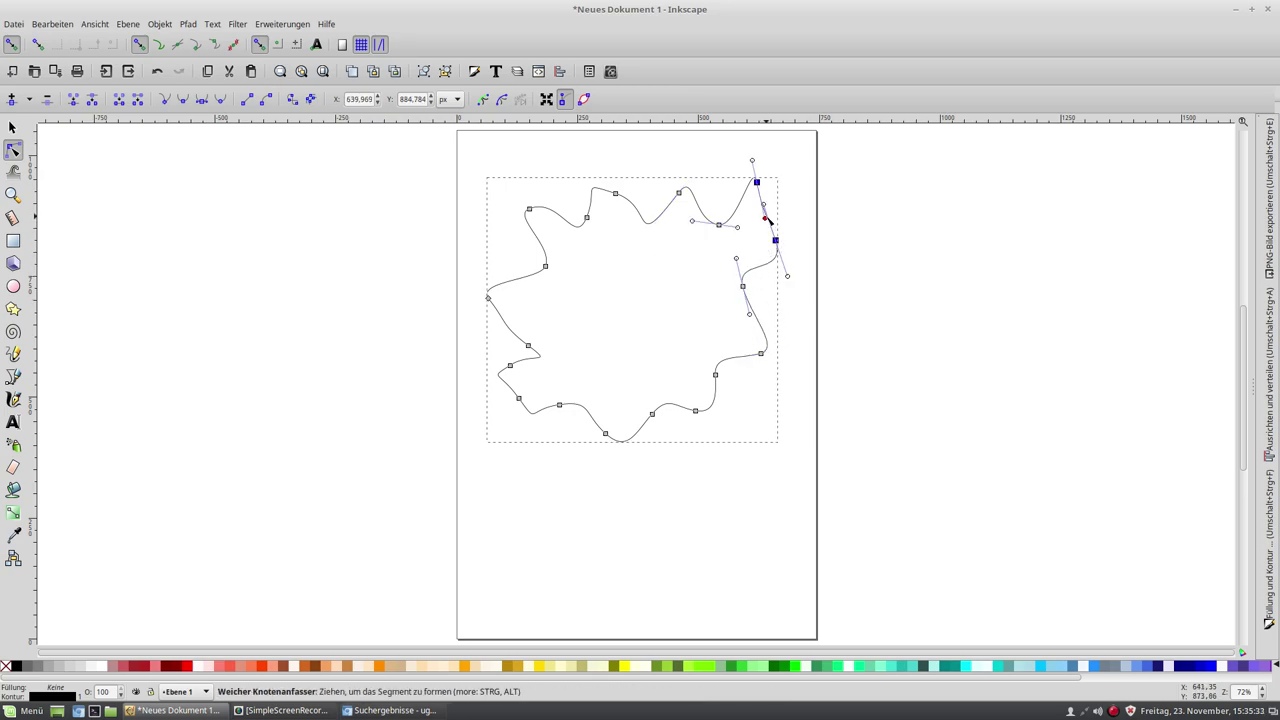
{"action": "double_click", "coordinate": [770, 224]}
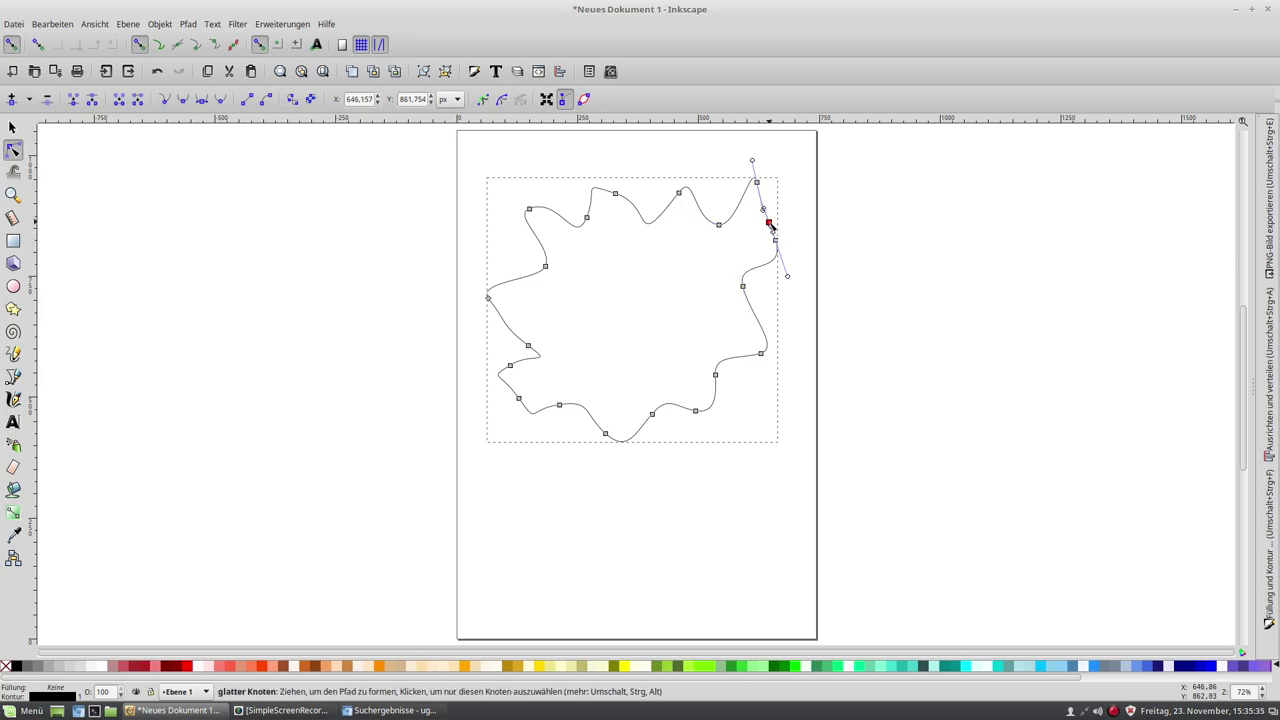
{"action": "left_click_drag", "start_coordinate": [770, 226], "coordinate": [738, 252]}
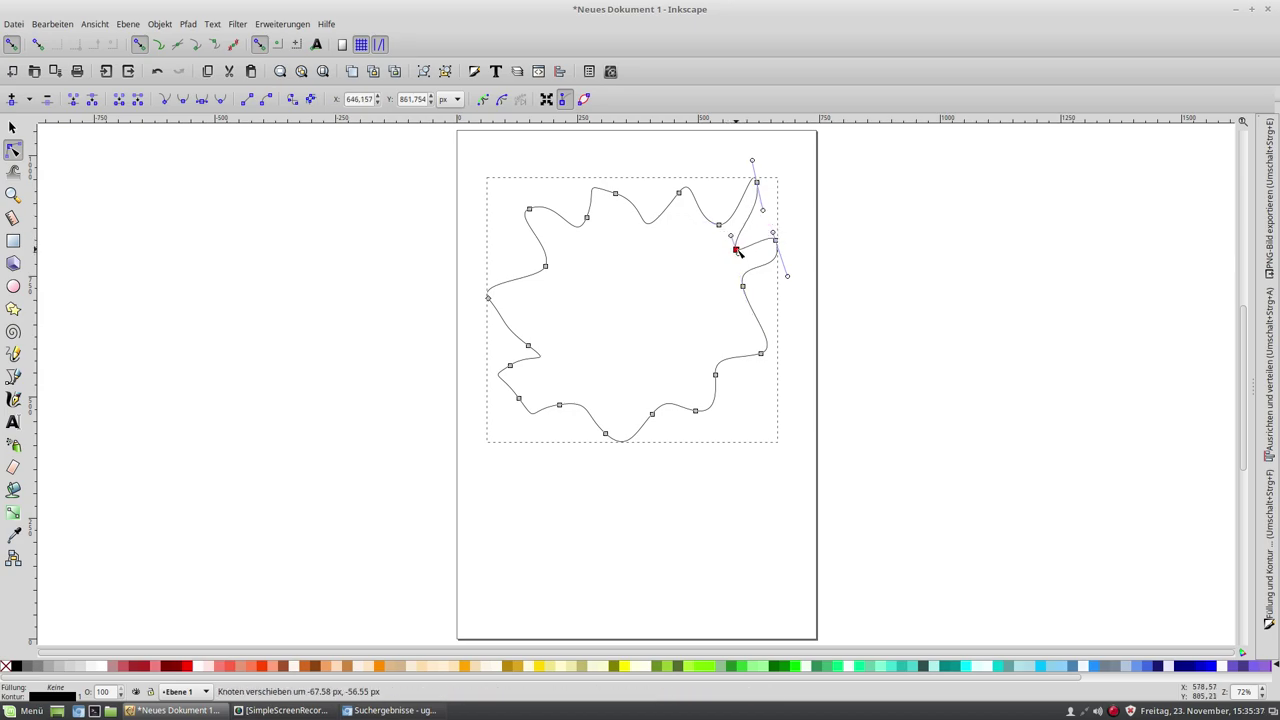
{"action": "left_click_drag", "start_coordinate": [738, 252], "coordinate": [750, 243]}
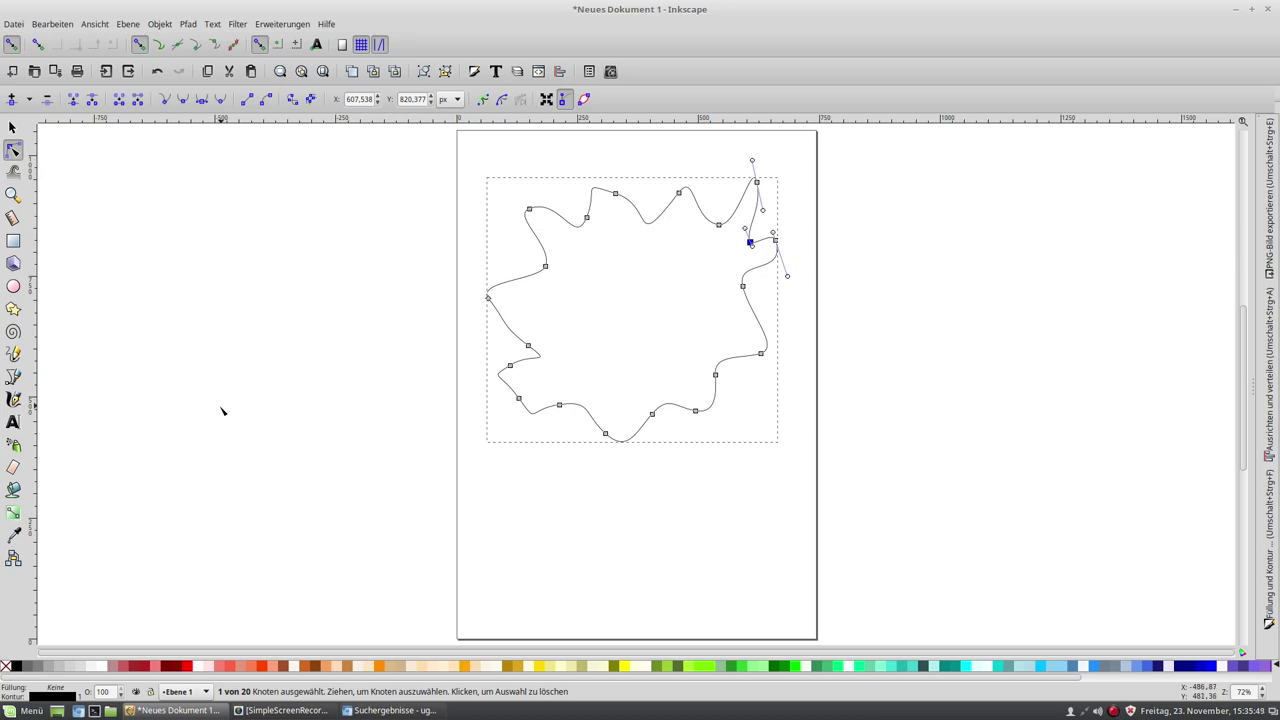
Select the blob path and open Füllung und Kontur from its context menu, showing no fill
{"action": "left_click", "coordinate": [13, 515]}
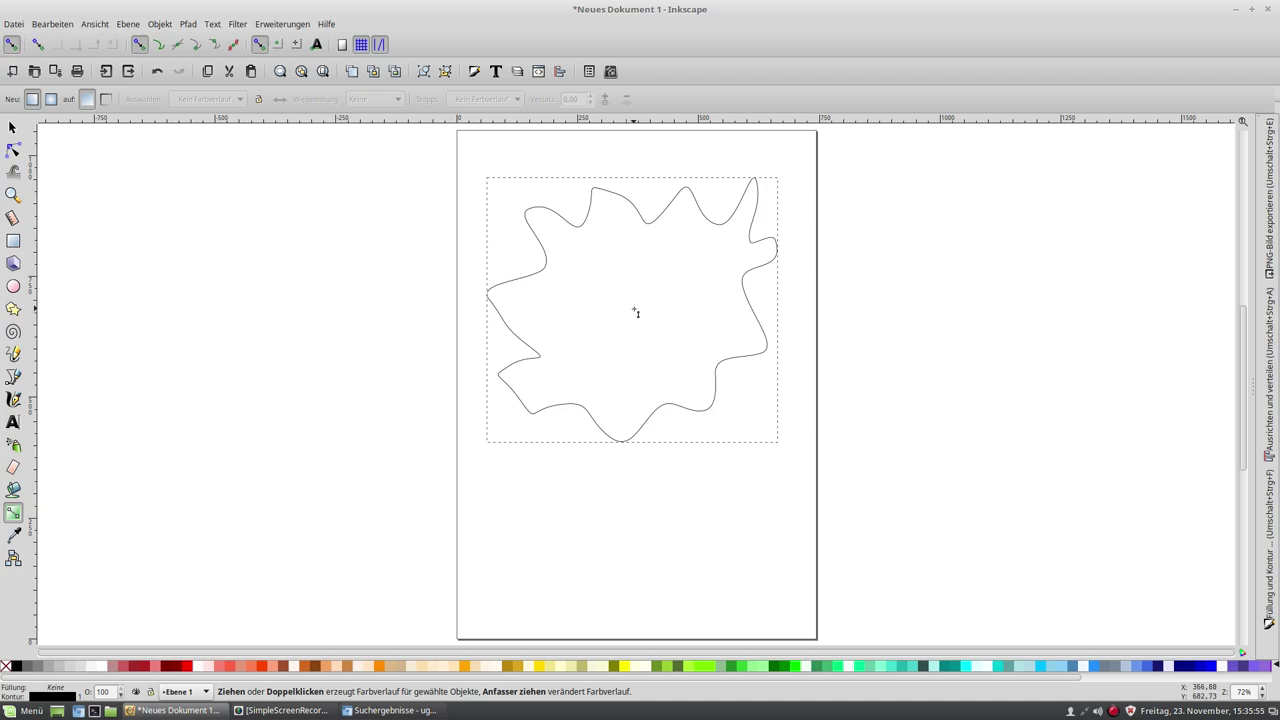
{"action": "key", "text": "Escape"}
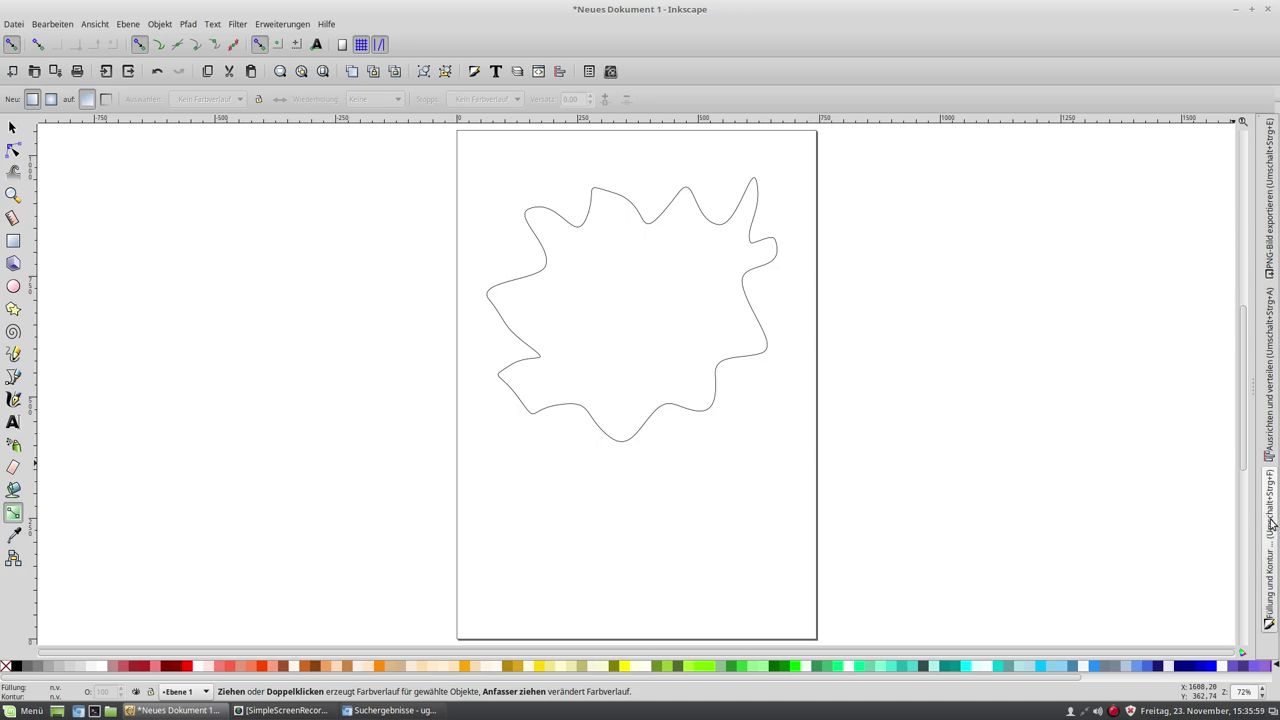
{"action": "left_click", "coordinate": [1271, 531]}
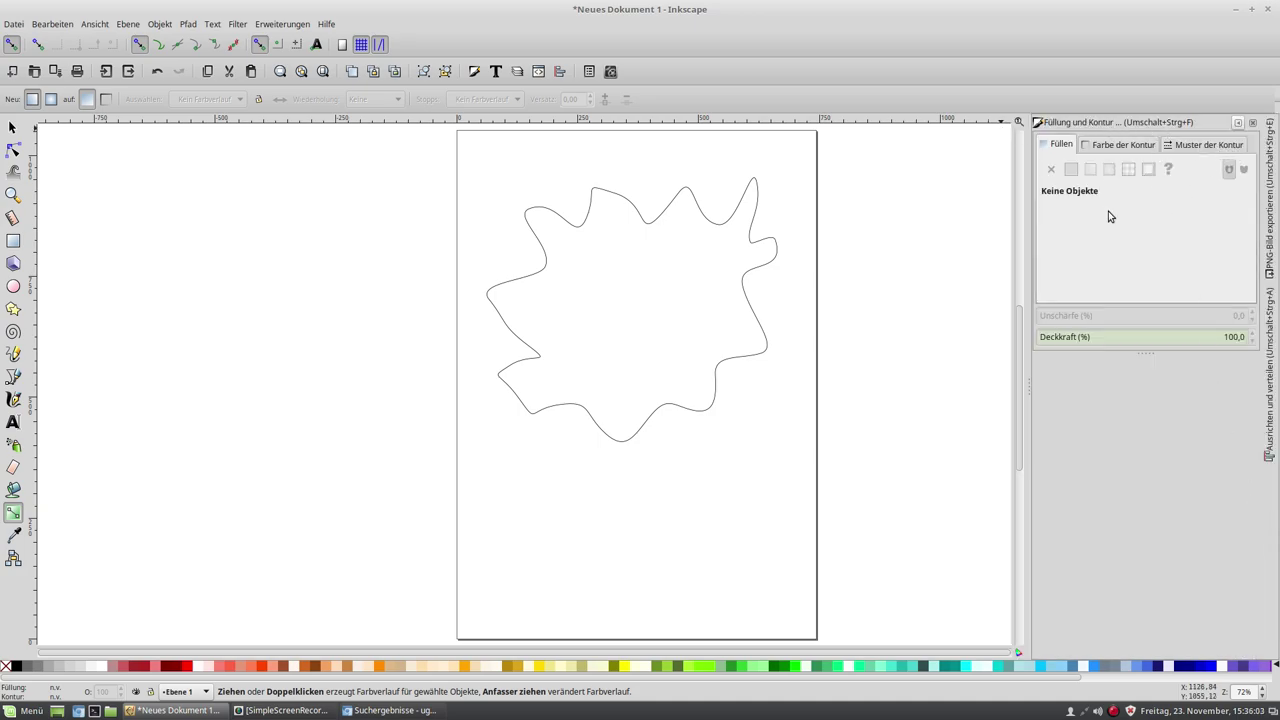
{"action": "left_click", "coordinate": [188, 24]}
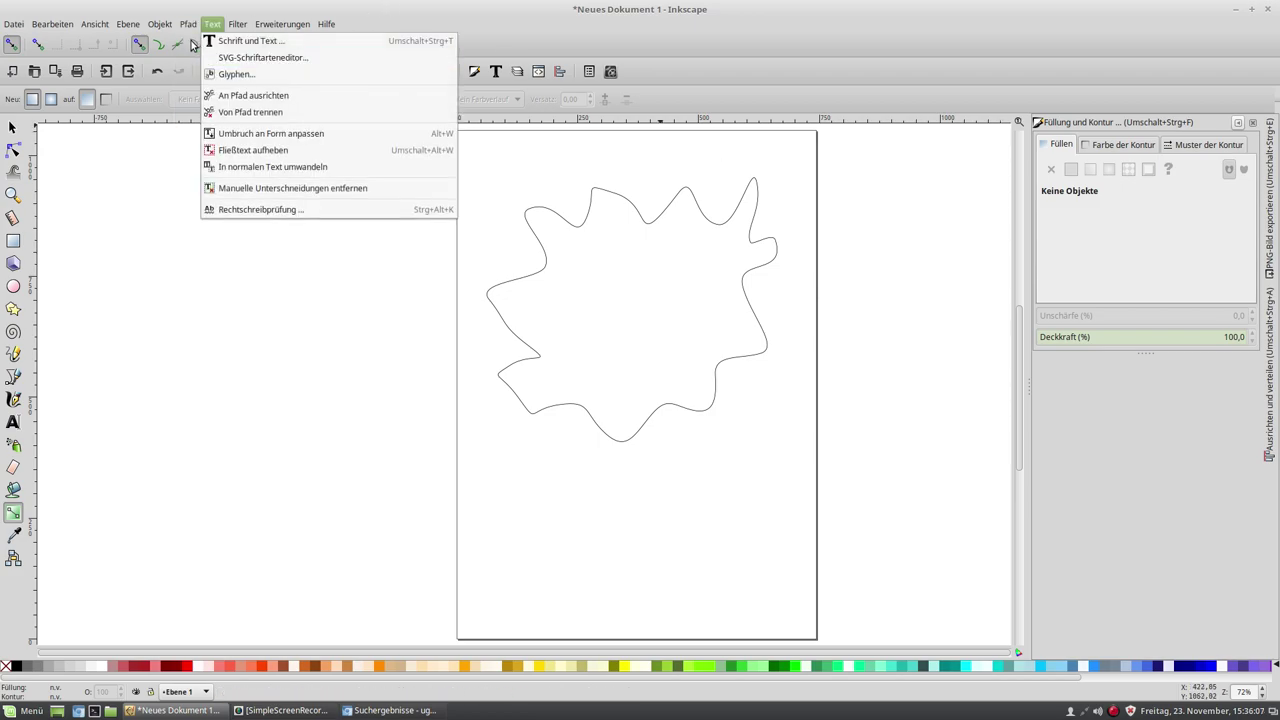
{"action": "left_click", "coordinate": [8, 128]}
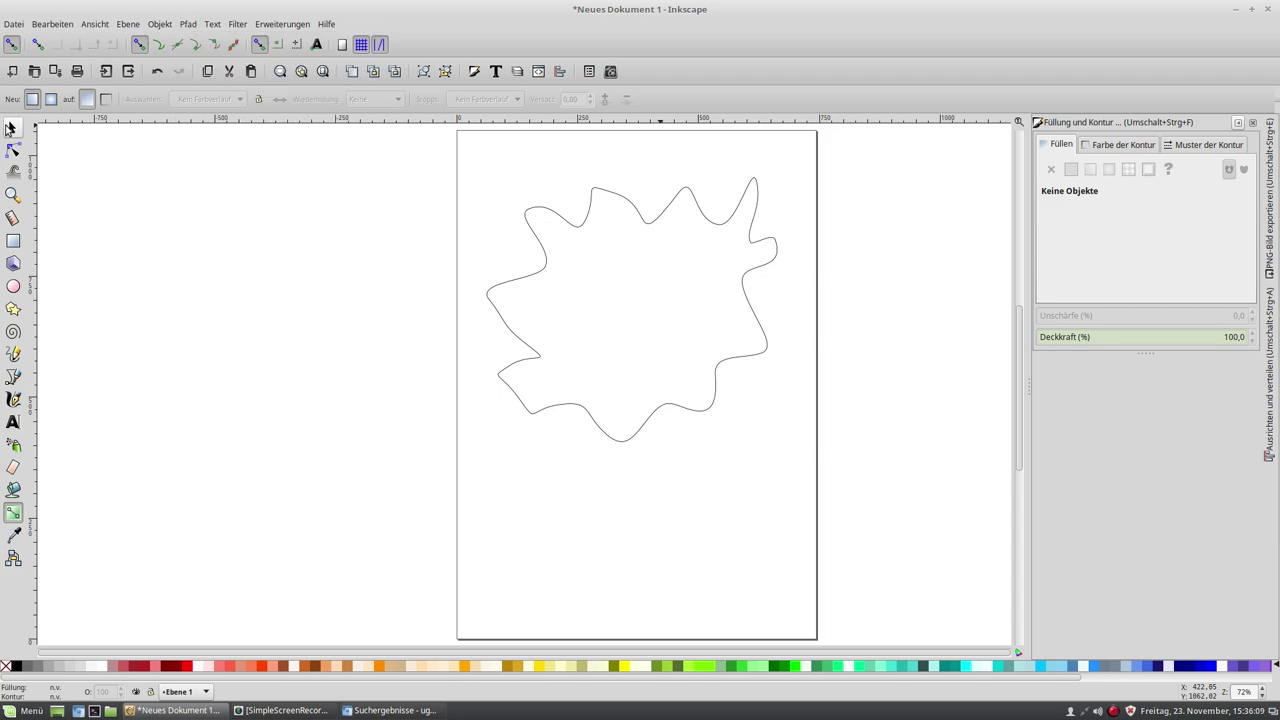
{"action": "left_click", "coordinate": [12, 128]}
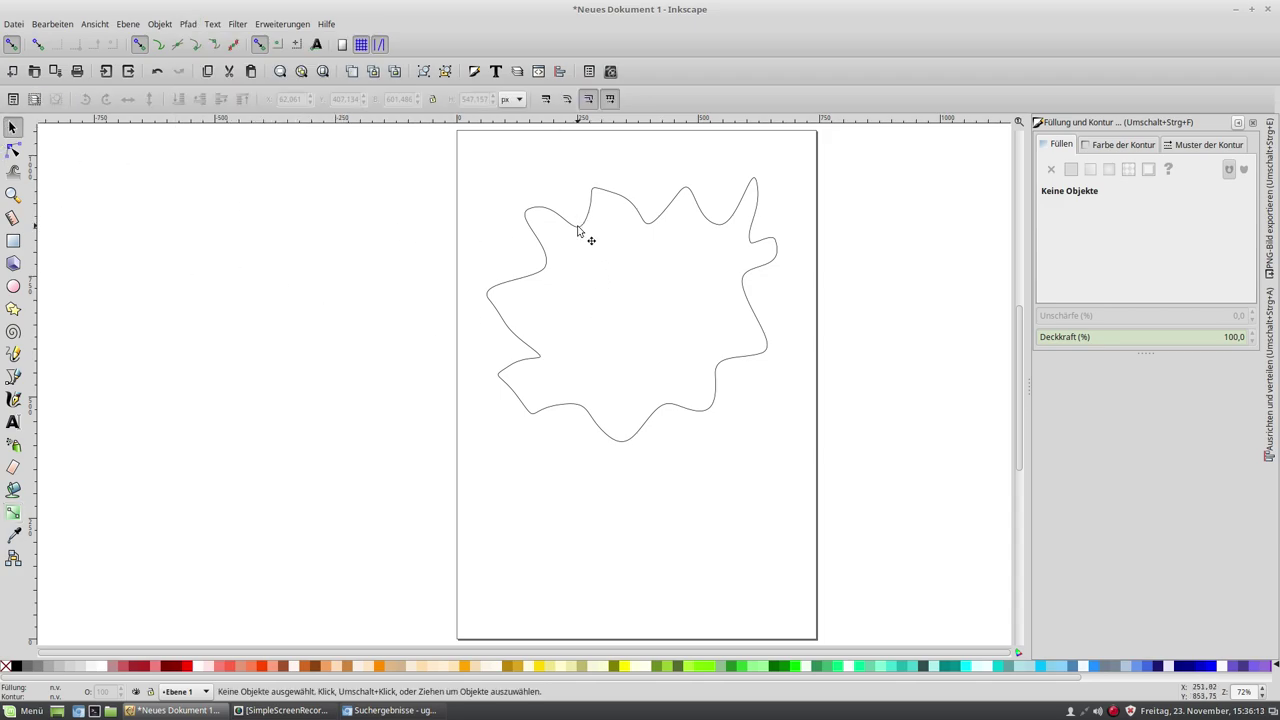
{"action": "right_click", "coordinate": [580, 228]}
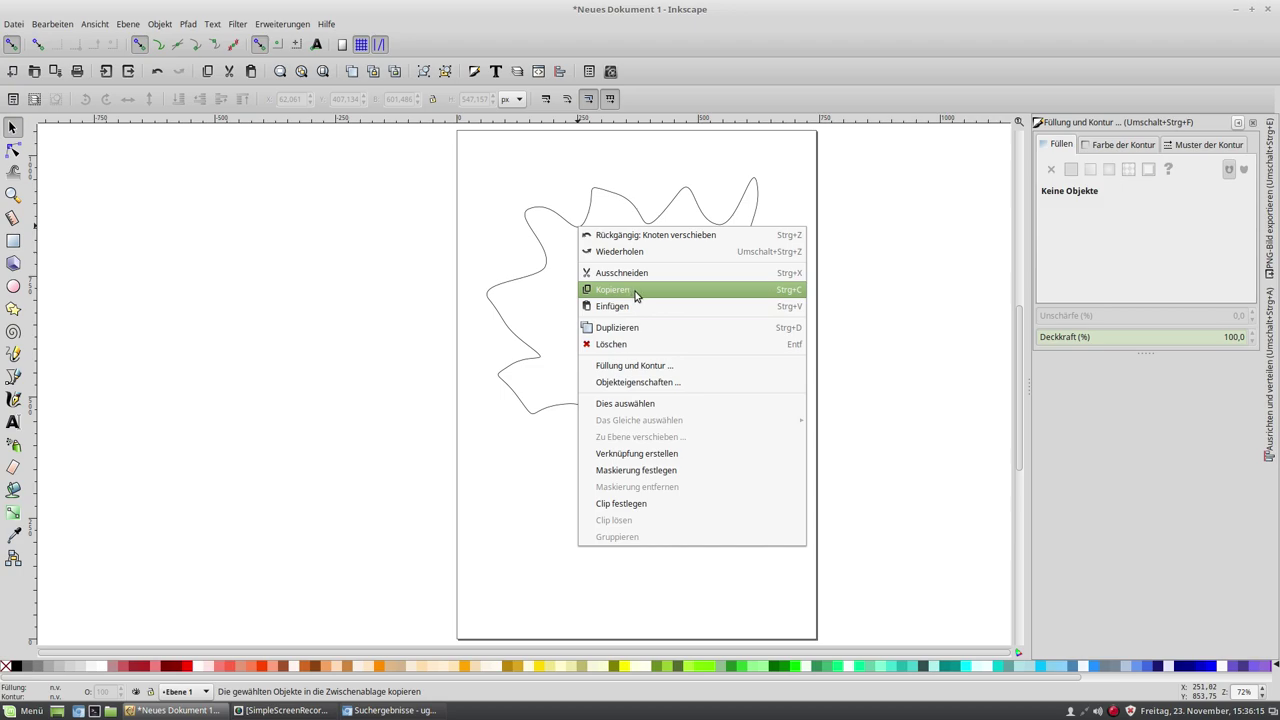
{"action": "left_click", "coordinate": [661, 366]}
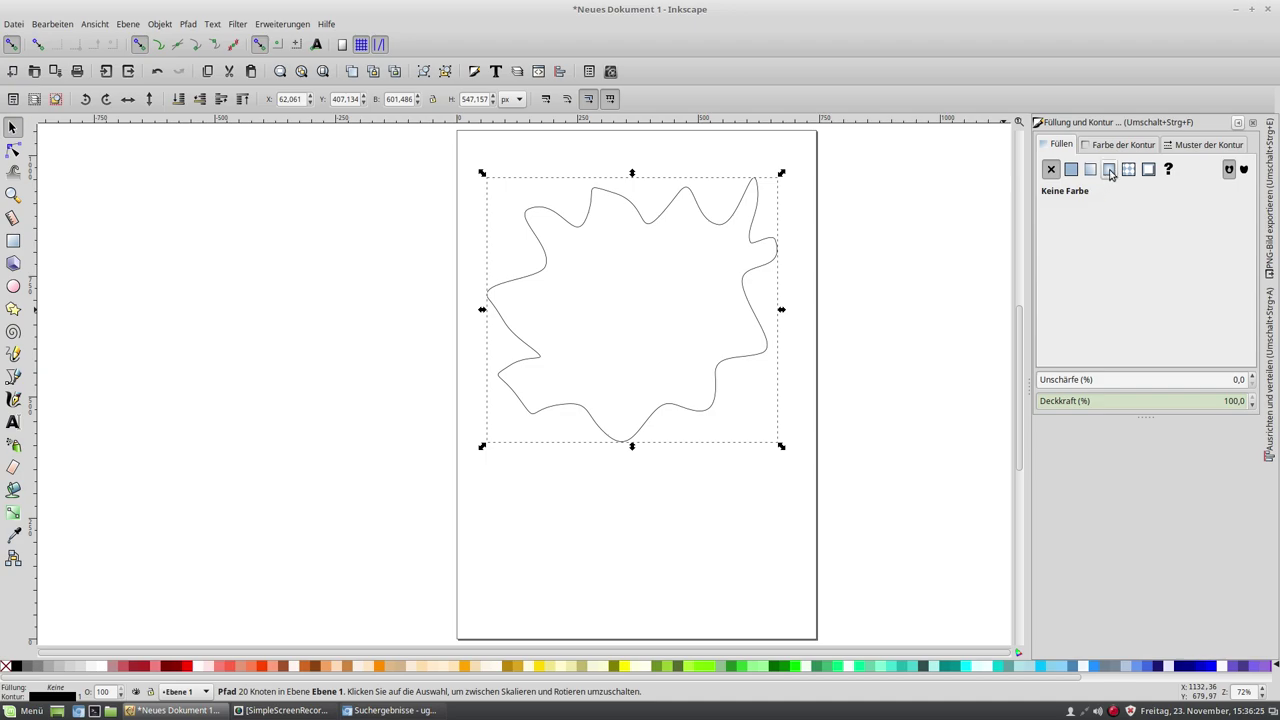
Give the blob radial gradient fill 4174, fading from sky blue to transparent edges
{"action": "left_click", "coordinate": [1110, 170]}
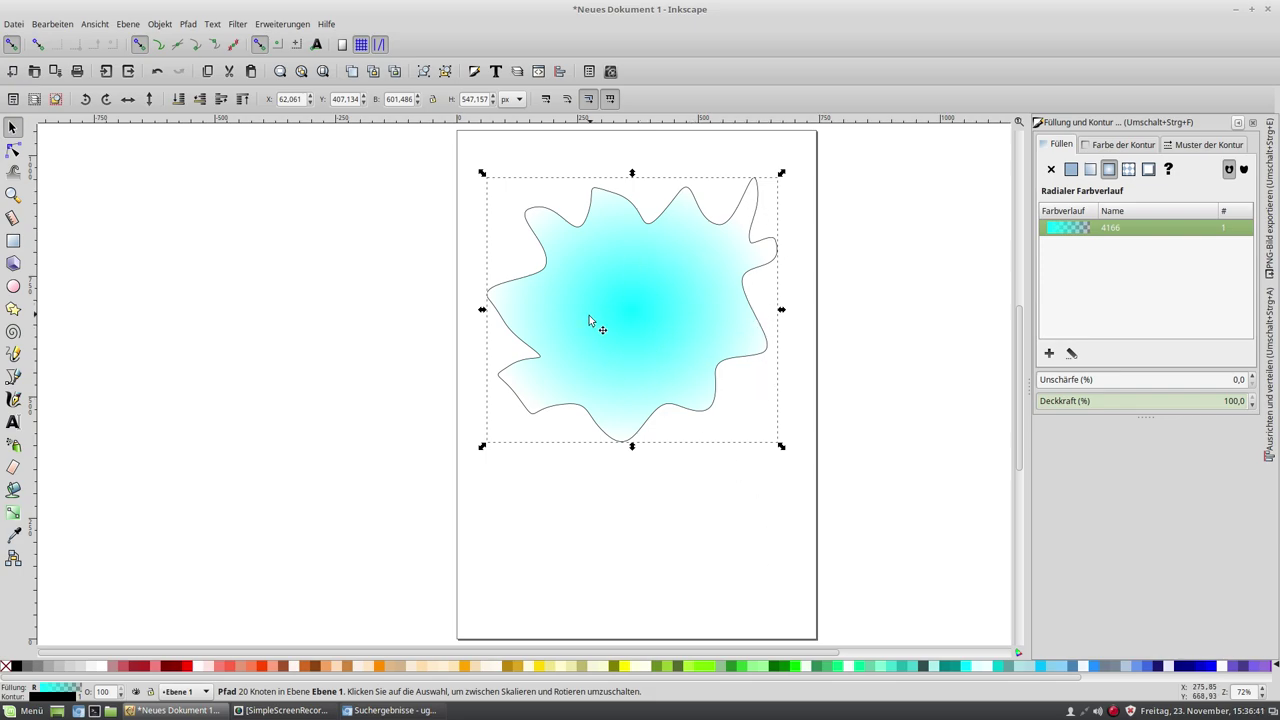
{"action": "left_click", "coordinate": [1047, 667]}
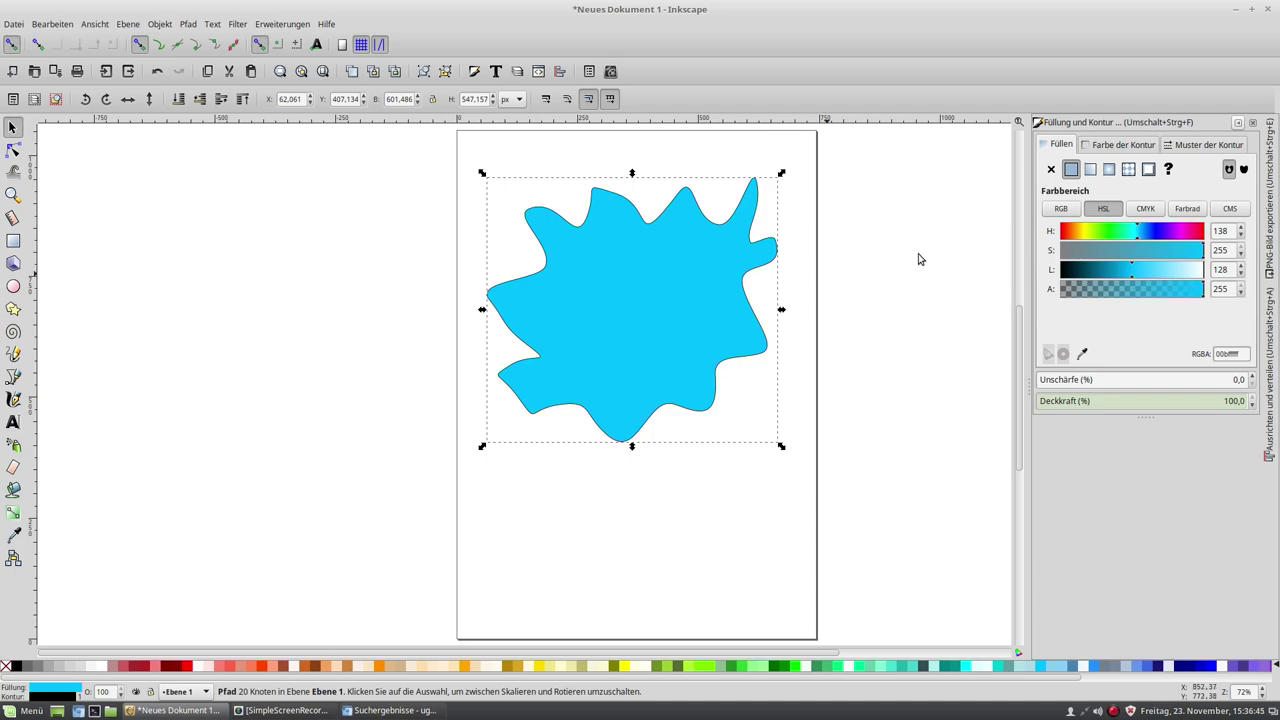
{"action": "left_click", "coordinate": [1109, 169]}
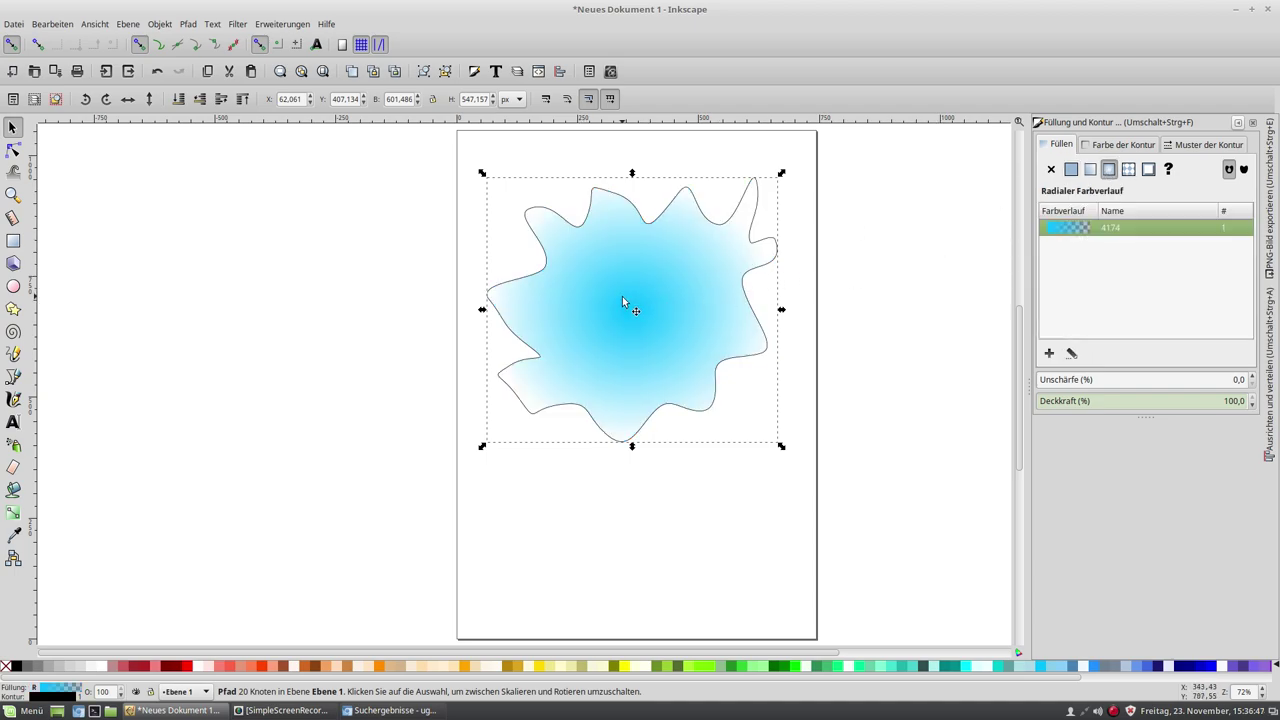
{"action": "left_click", "coordinate": [637, 301]}
{"action": "left_click", "coordinate": [1110, 228]}
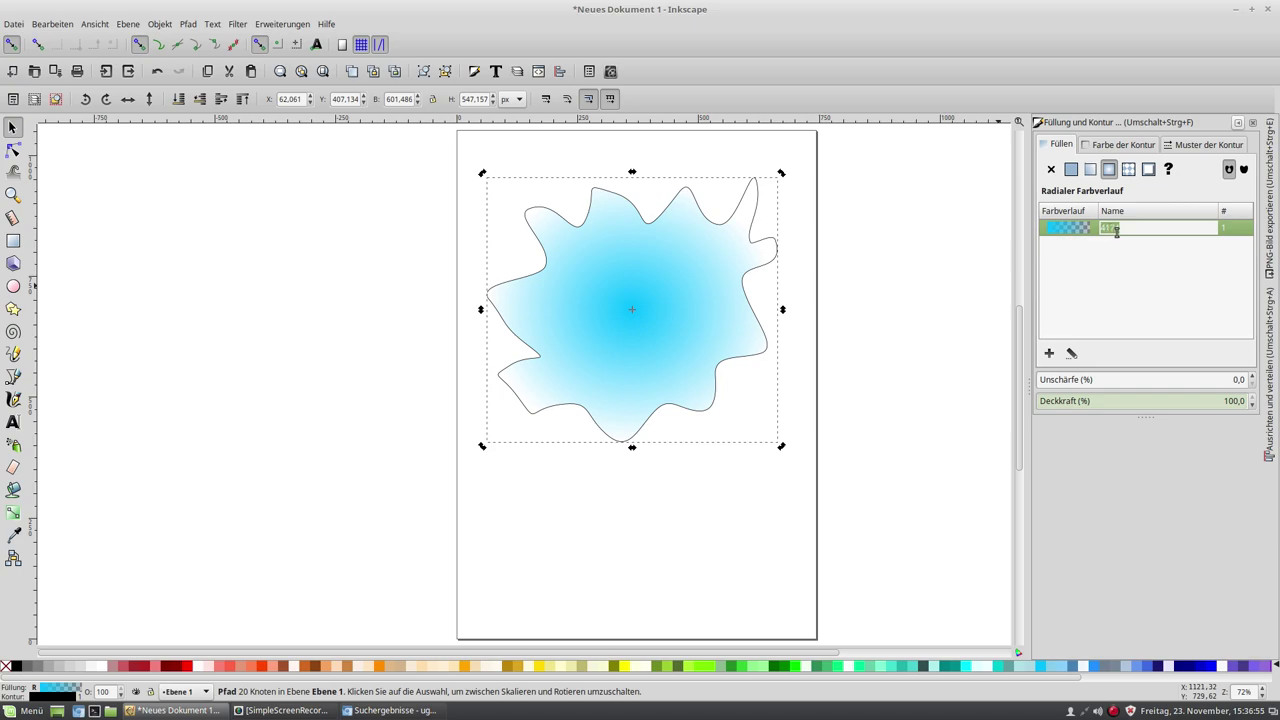
{"action": "left_click", "coordinate": [1241, 232]}
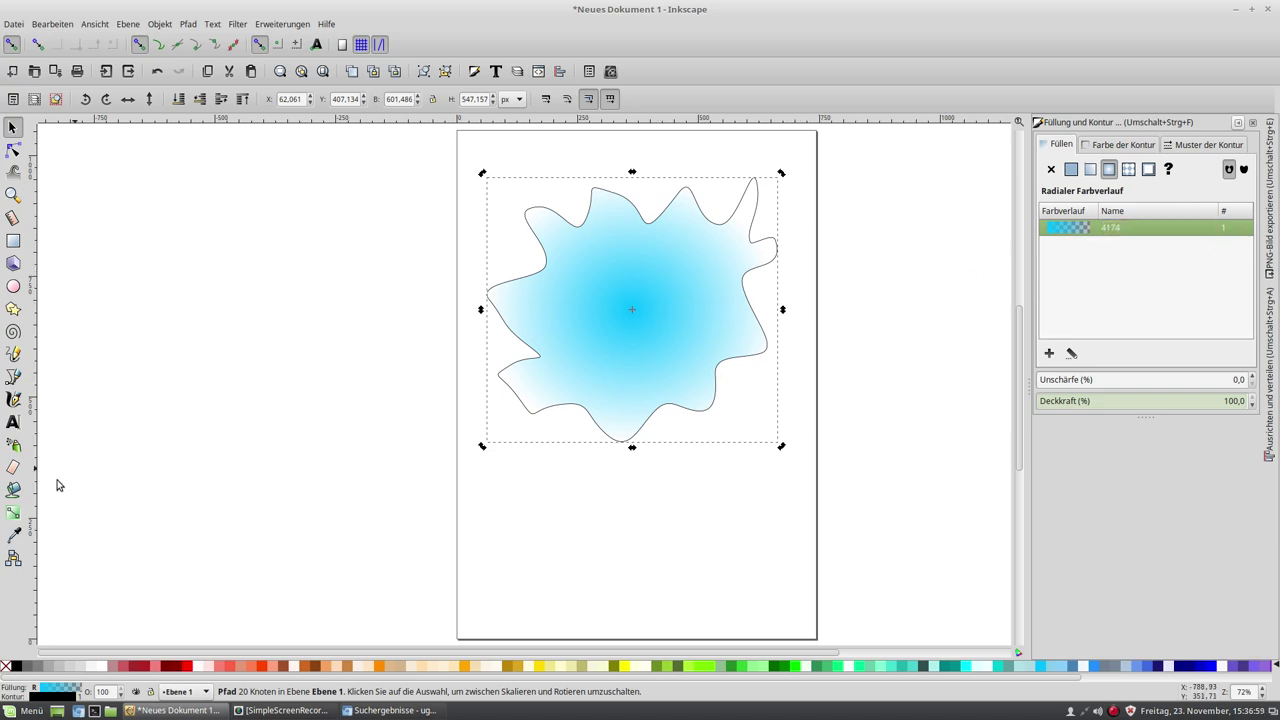
Drag the radial gradient's radius handles out to the blob's right and lower edges, tilting the ellipse
{"action": "left_click", "coordinate": [13, 513]}
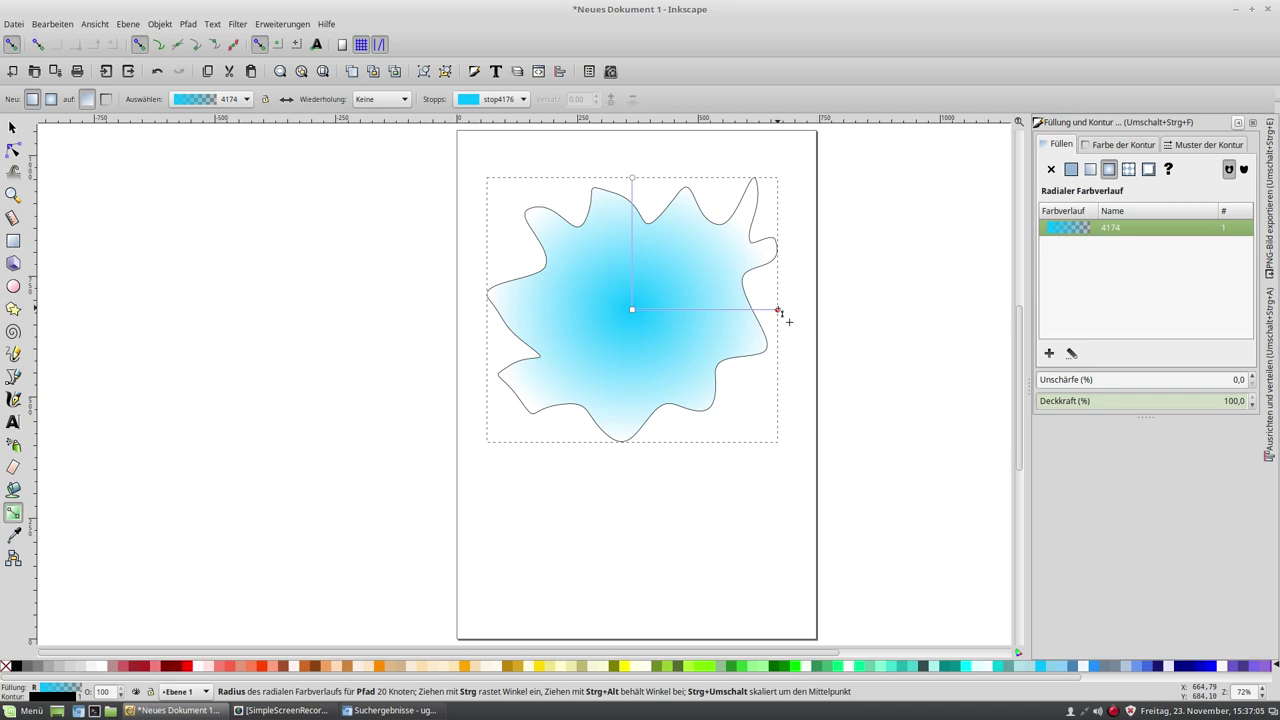
{"action": "left_click_drag", "start_coordinate": [778, 310], "coordinate": [745, 360]}
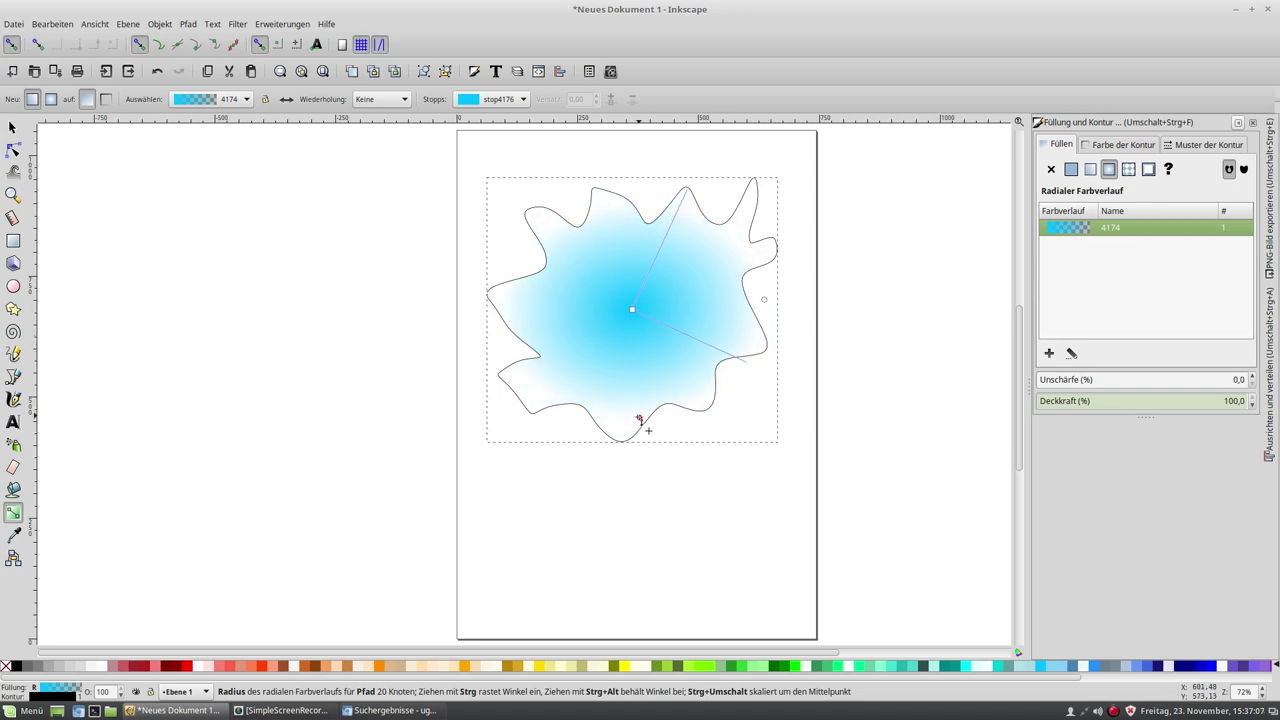
{"action": "left_click_drag", "start_coordinate": [640, 418], "coordinate": [658, 418]}
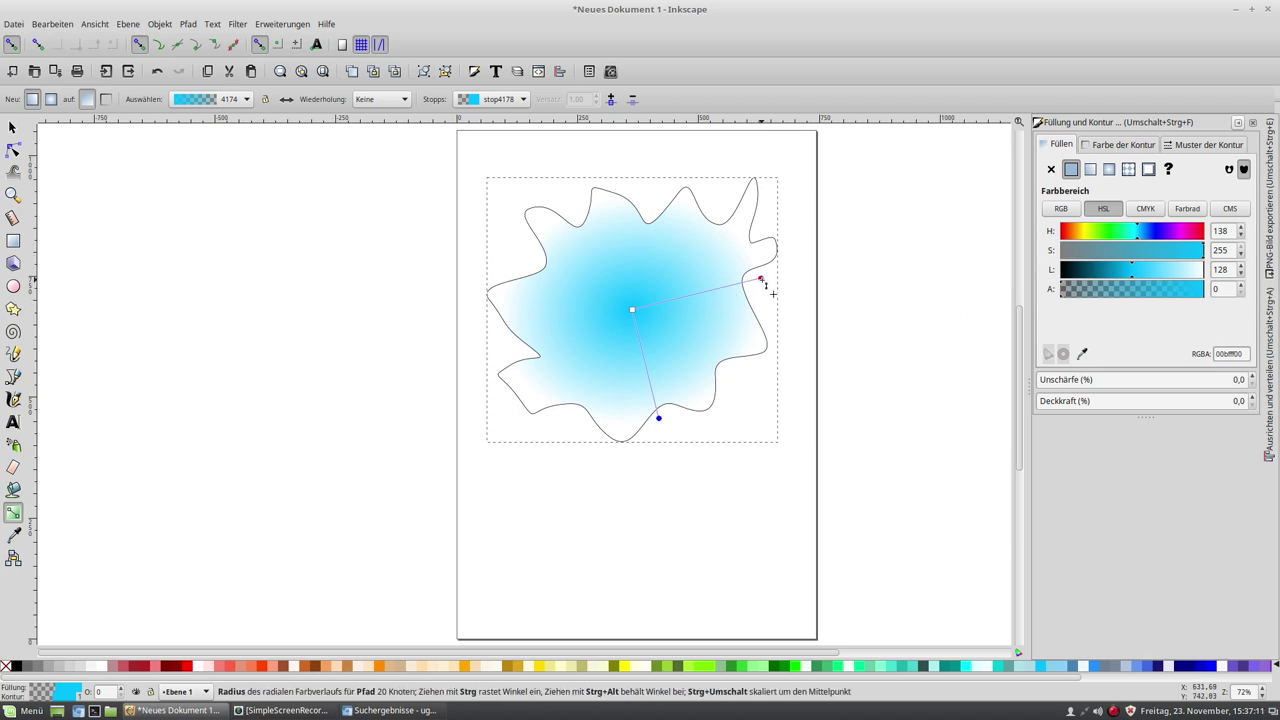
{"action": "mouse_move", "coordinate": [799, 281]}
{"action": "left_mouse_down"}
{"action": "mouse_move", "coordinate": [955, 255]}
{"action": "mouse_move", "coordinate": [980, 197]}
{"action": "mouse_move", "coordinate": [786, 266]}
{"action": "left_mouse_up"}
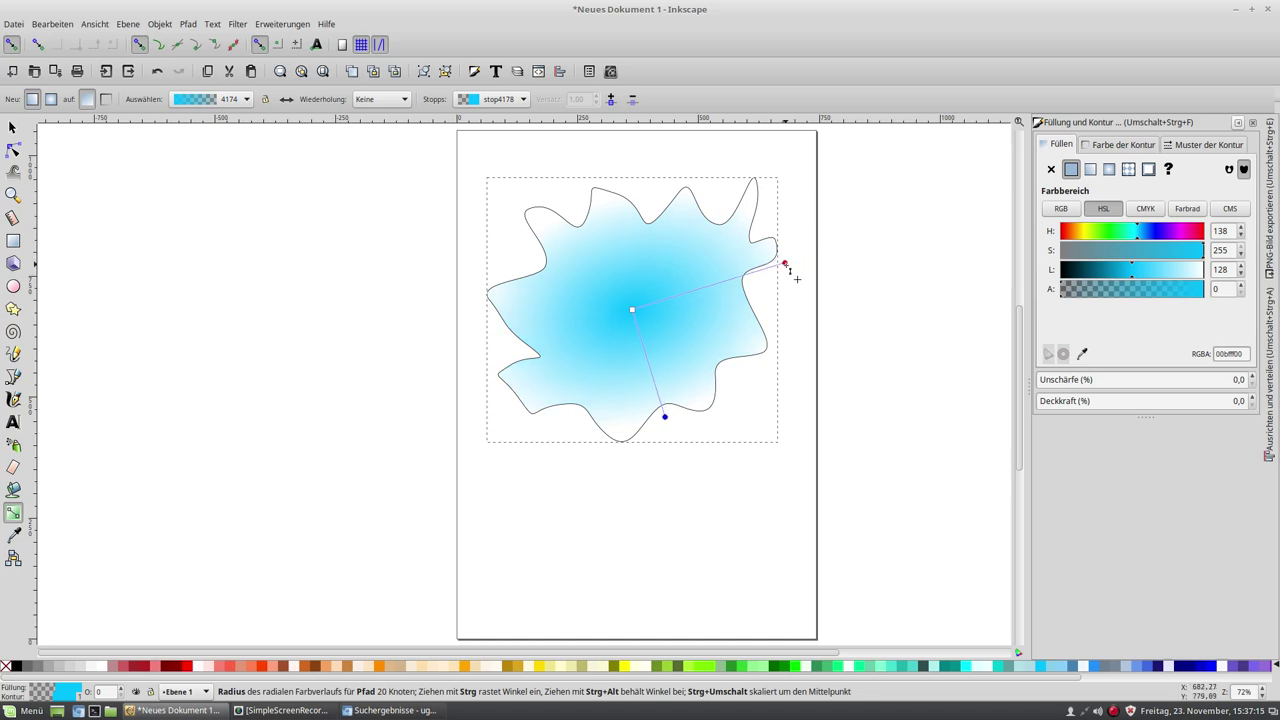
{"action": "left_click", "coordinate": [785, 266]}
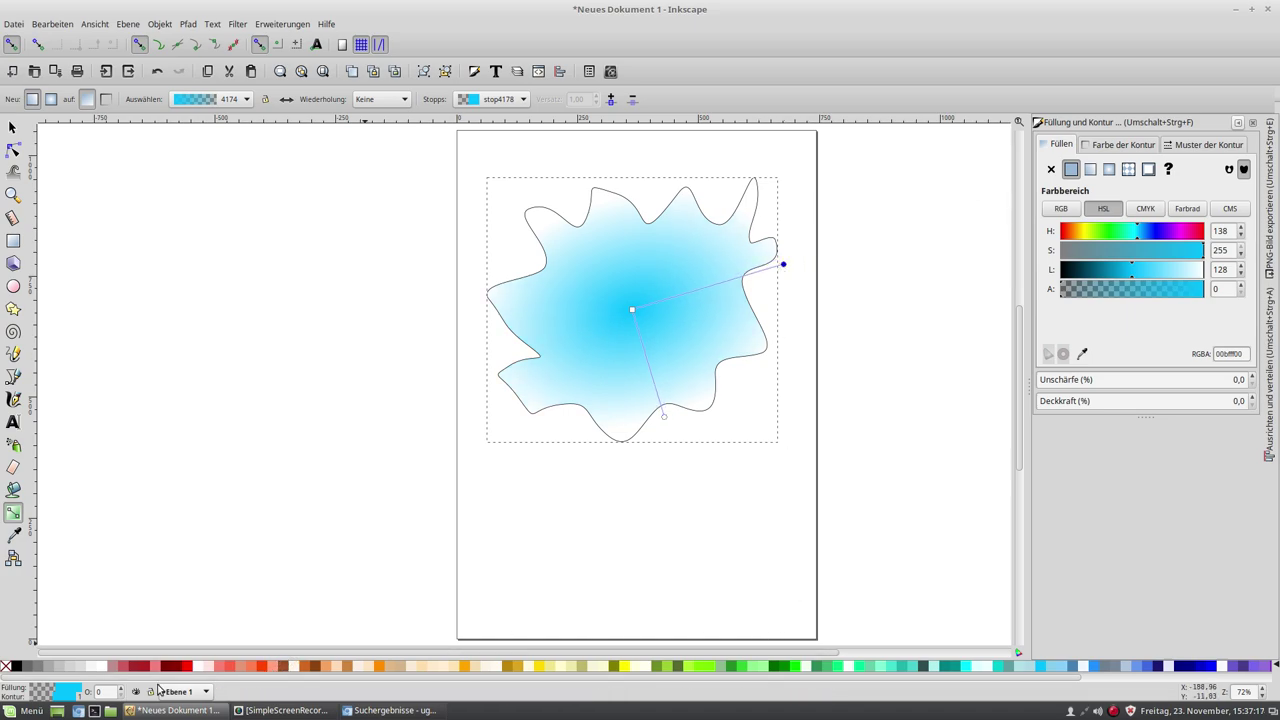
Make the gradient's outer stop light grey d3d3d3 and centre stop grey #808080, adjusting the lower radius
{"action": "left_click", "coordinate": [83, 667]}
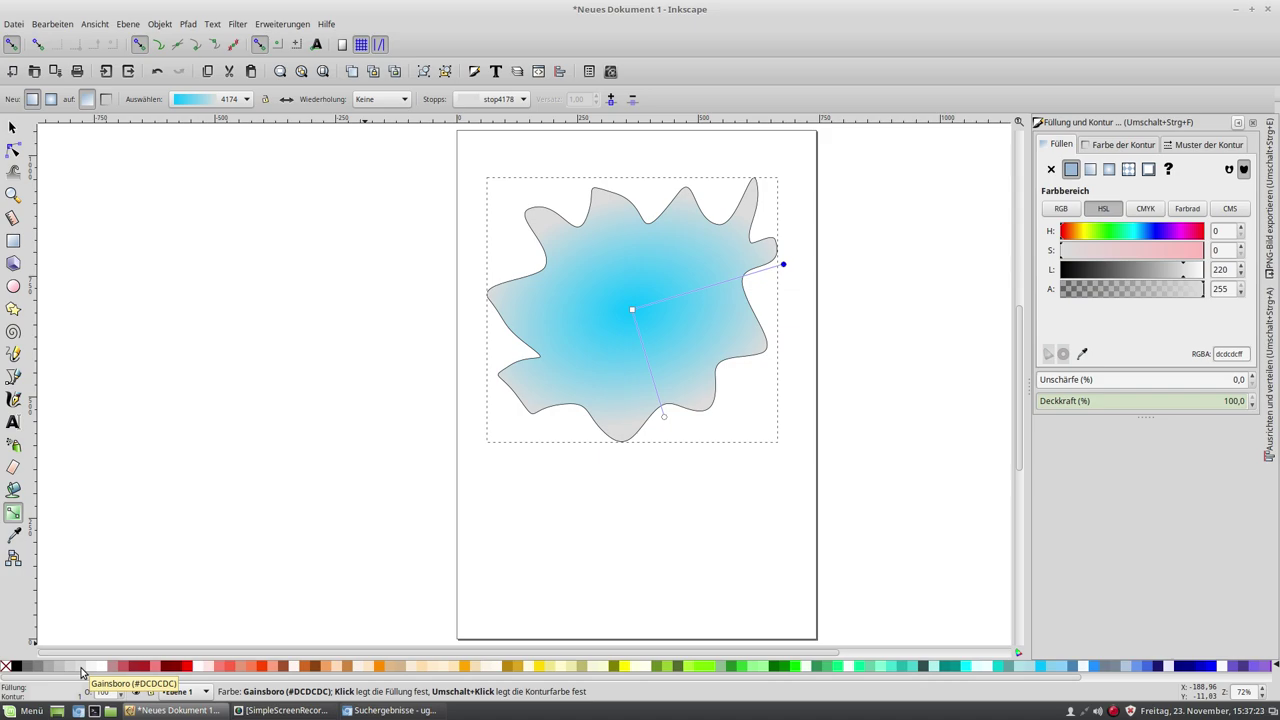
{"action": "left_click", "coordinate": [71, 667]}
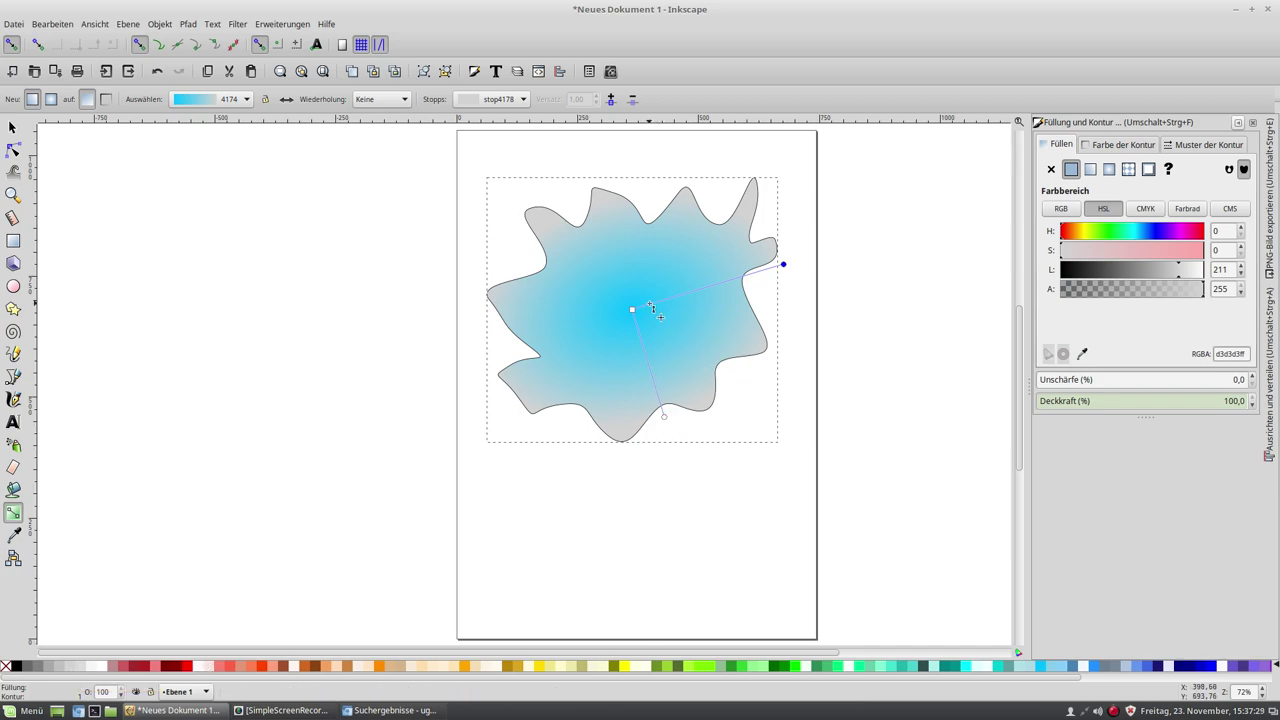
{"action": "left_click", "coordinate": [634, 311]}
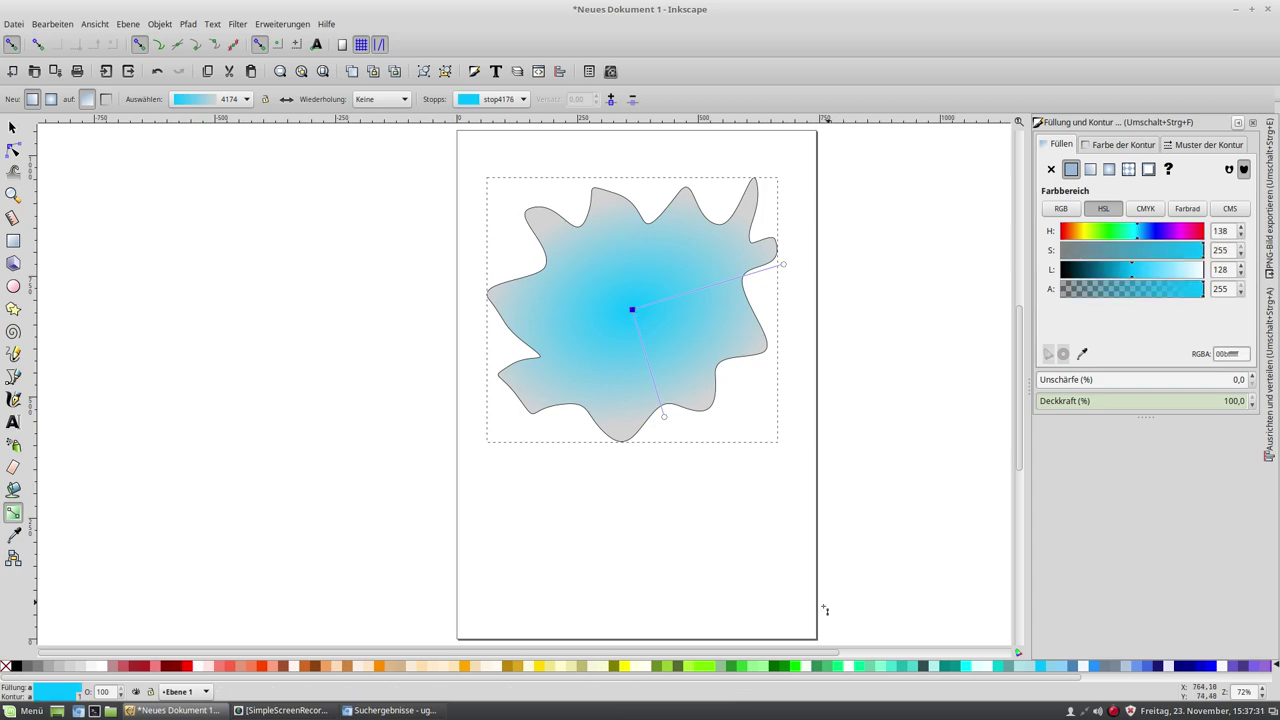
{"action": "left_click", "coordinate": [38, 666]}
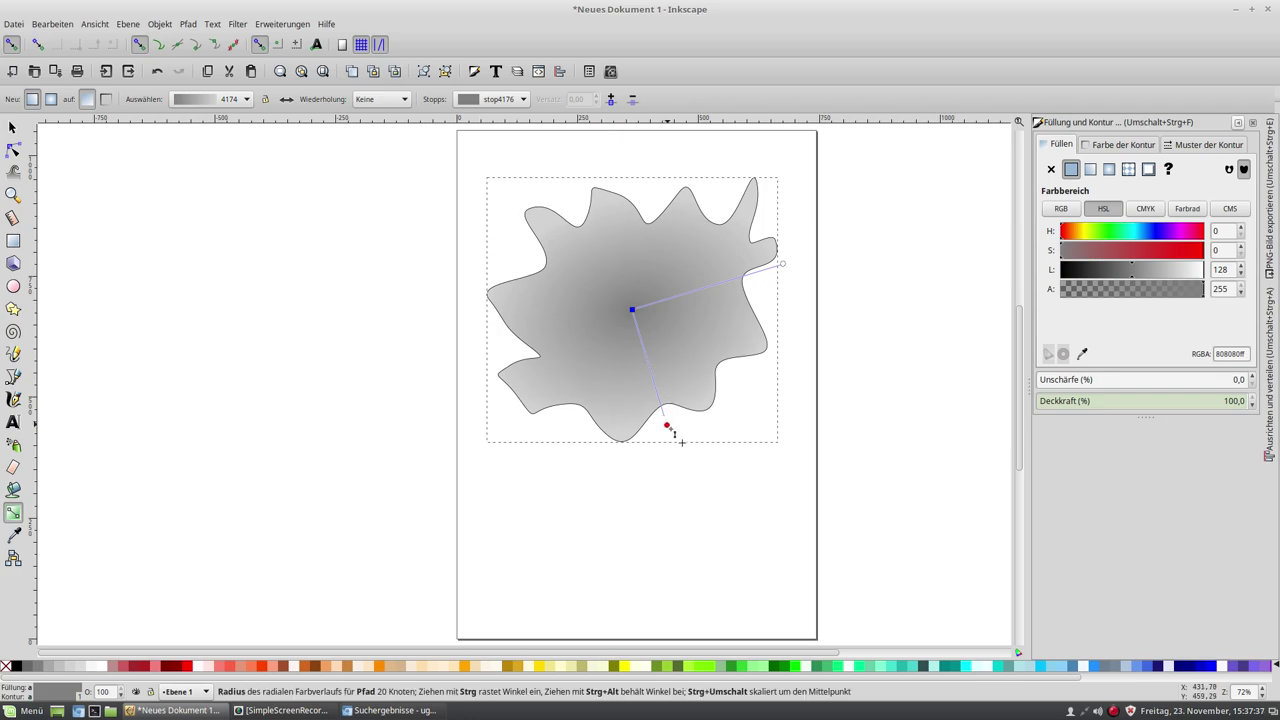
{"action": "left_click_drag", "start_coordinate": [664, 416], "coordinate": [708, 502]}
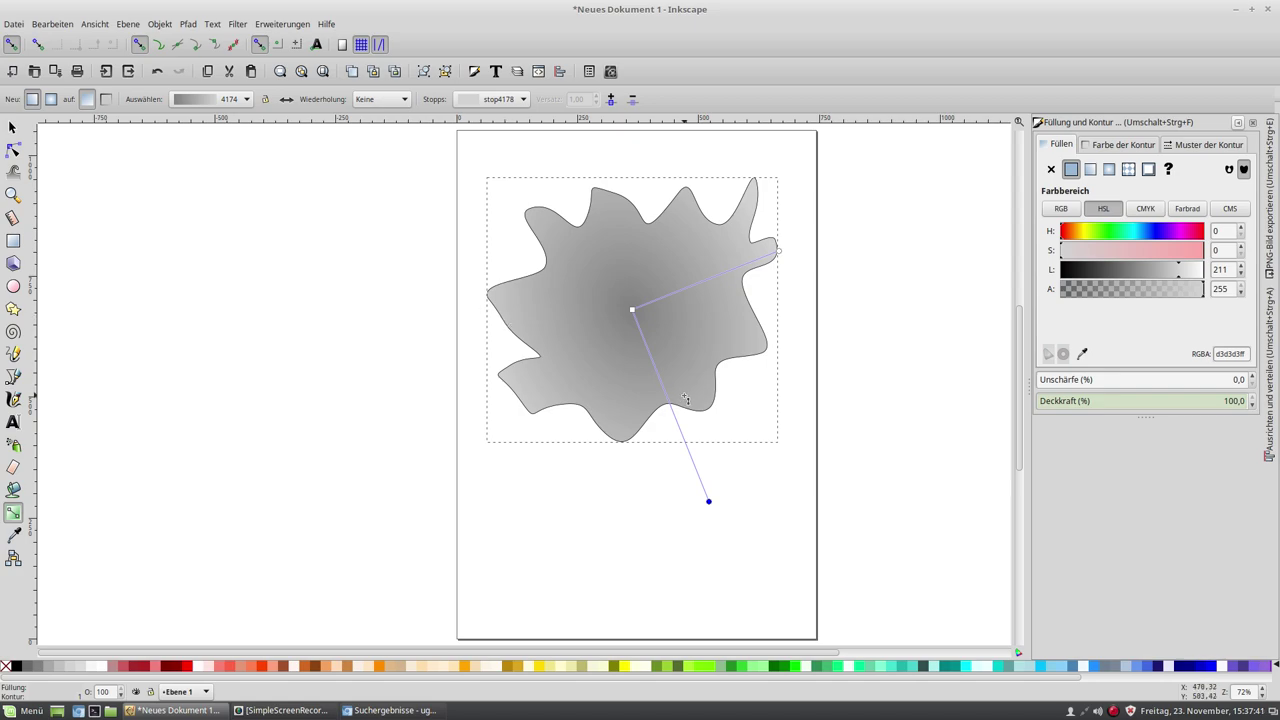
{"action": "left_click_drag", "start_coordinate": [708, 503], "coordinate": [677, 454]}
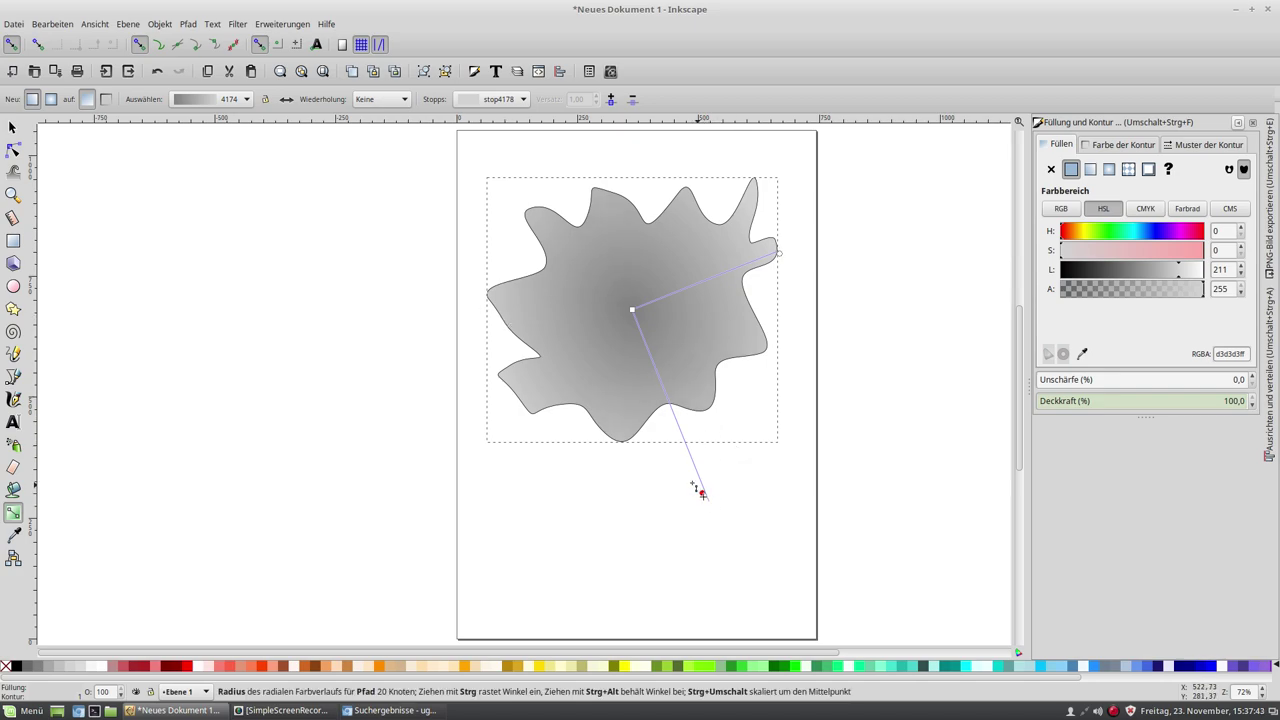
Add a middle gradient stop at #DCDCDC and lighten the outer stop to #F5F5F5
{"action": "double_click", "coordinate": [658, 394]}
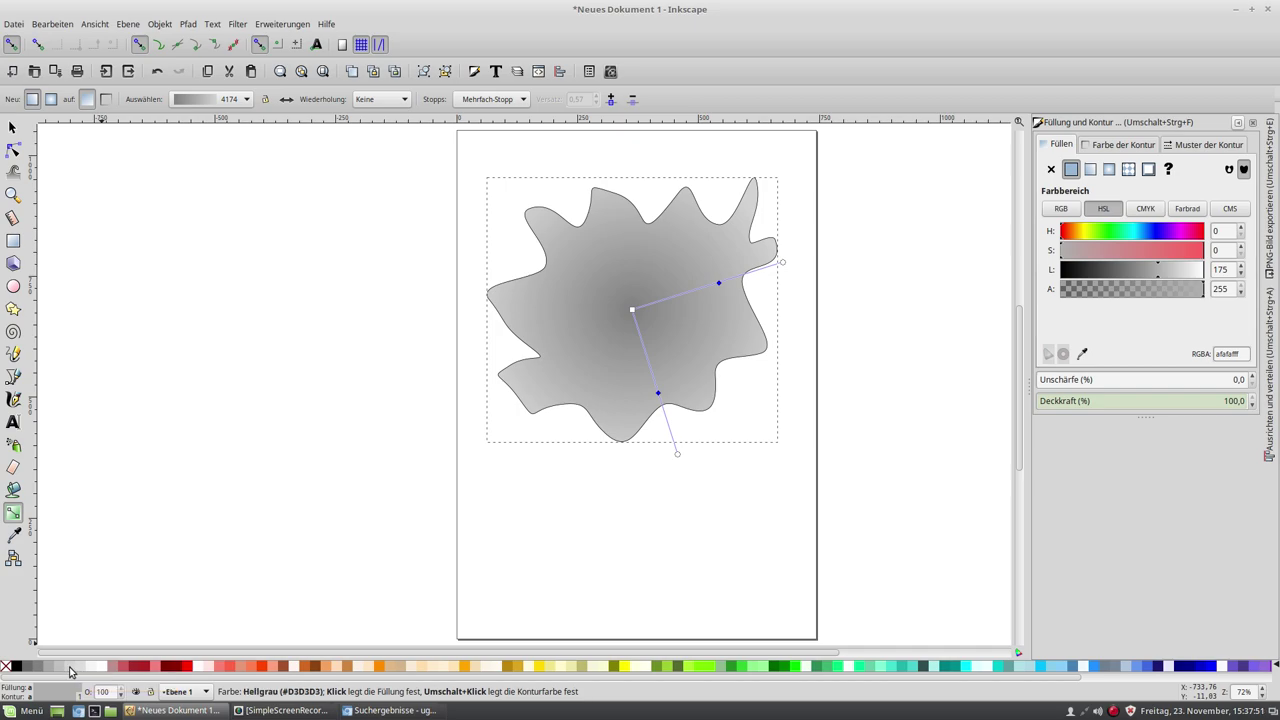
{"action": "left_click", "coordinate": [78, 668]}
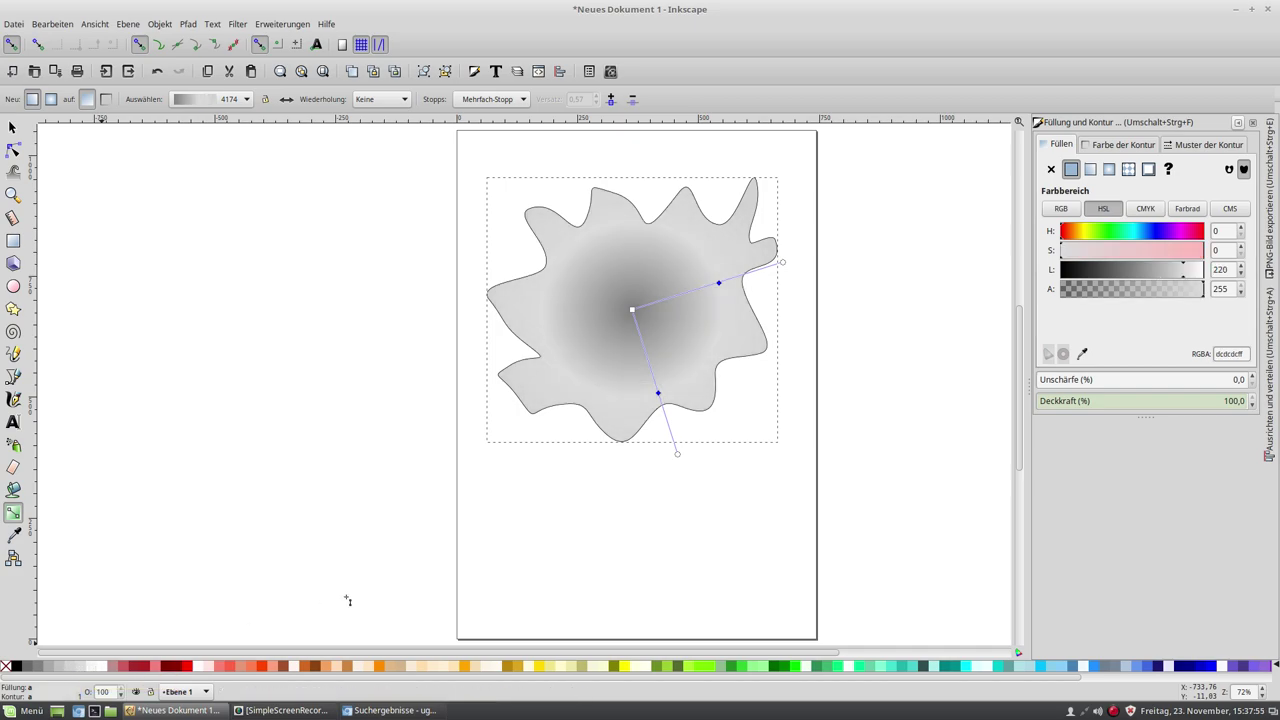
{"action": "left_click", "coordinate": [677, 455]}
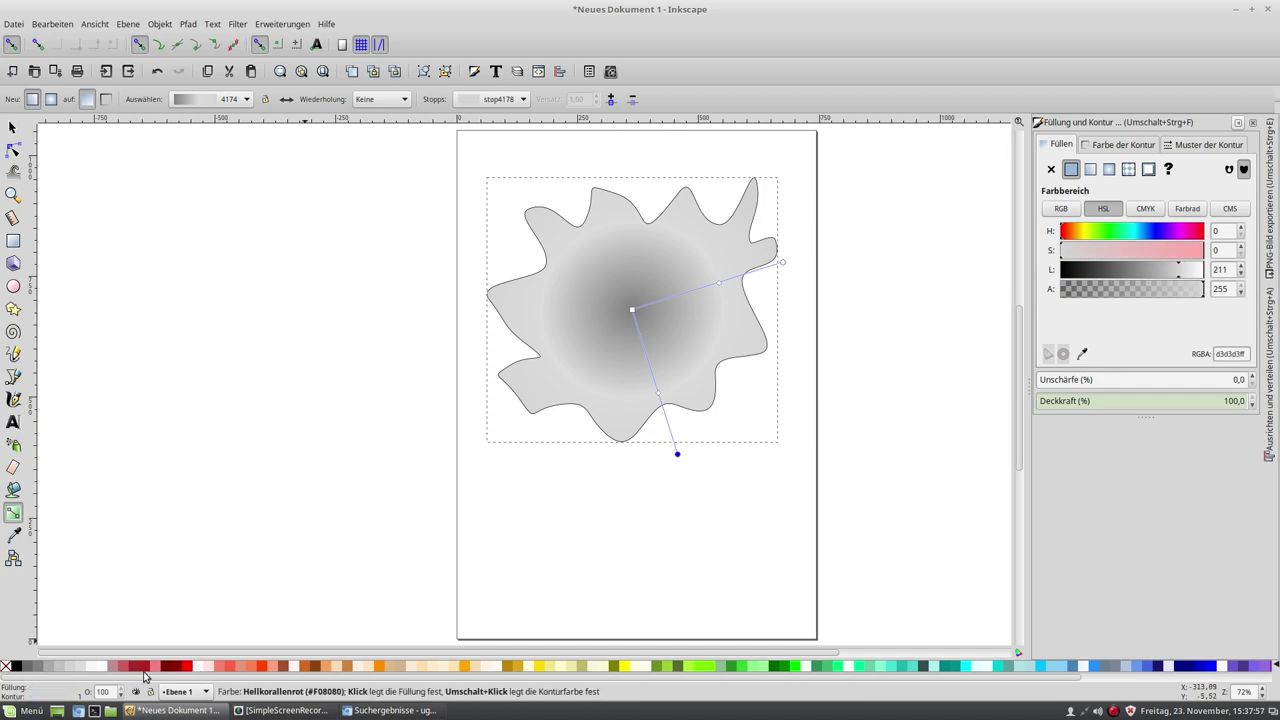
{"action": "left_click", "coordinate": [95, 668]}
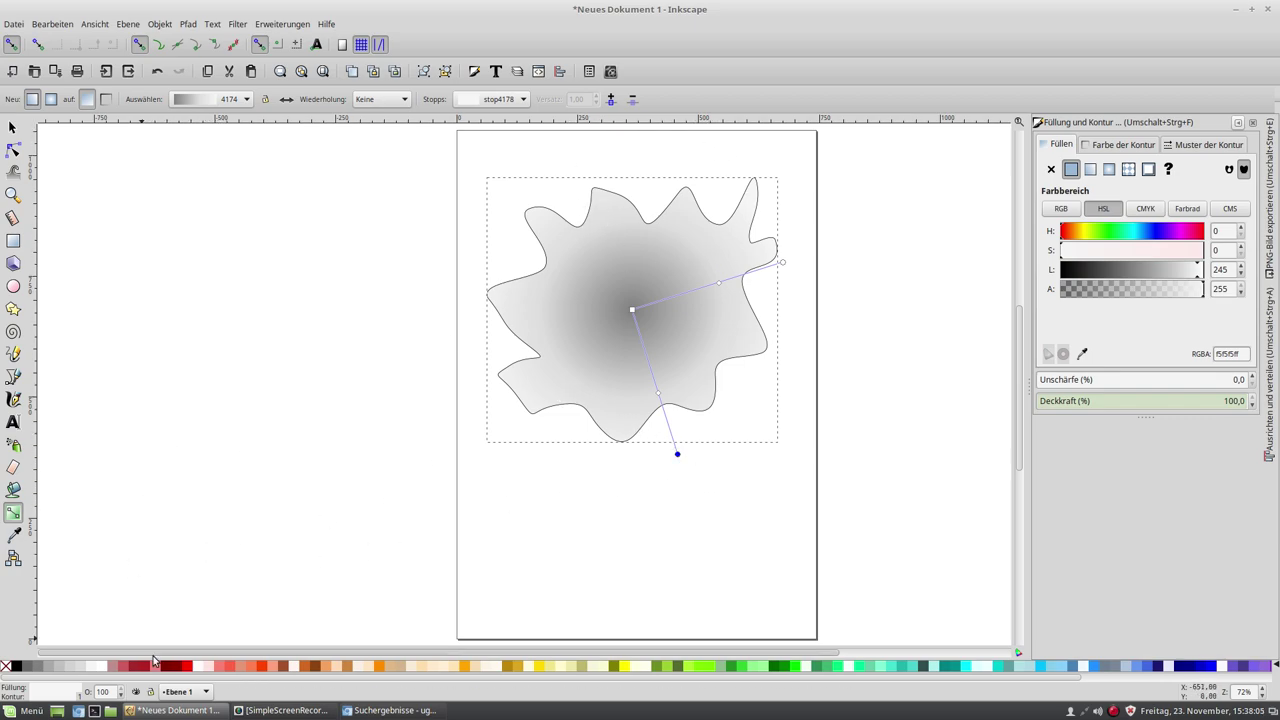
Remove the blob's black stroke with Kontur entfernen from the status-bar stroke swatch
{"action": "right_click", "coordinate": [50, 697]}
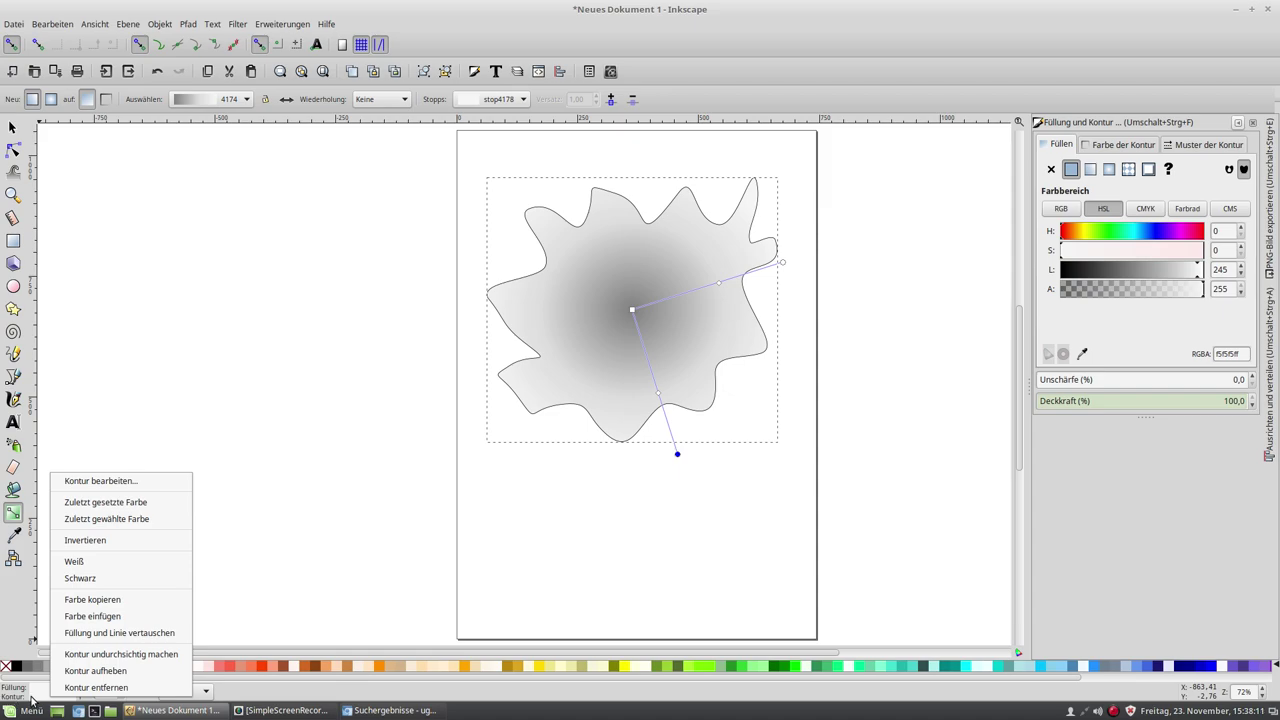
{"action": "left_click", "coordinate": [118, 687]}
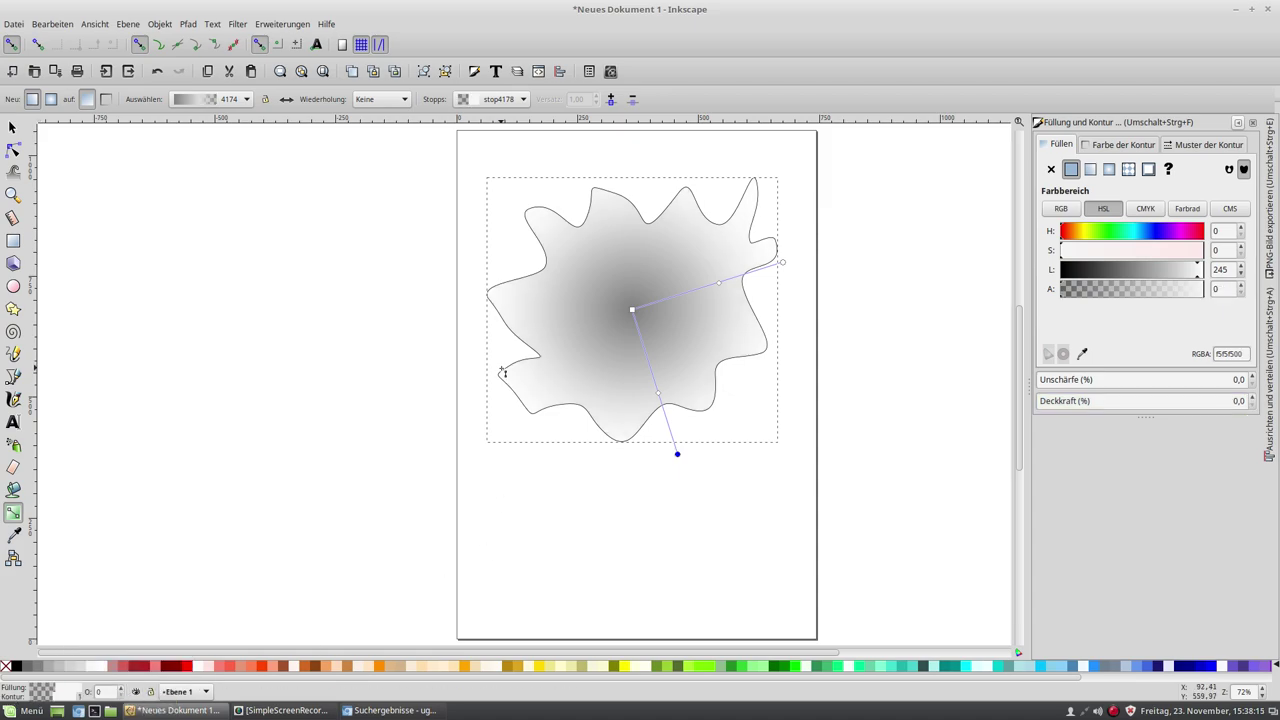
{"action": "left_click", "coordinate": [12, 127]}
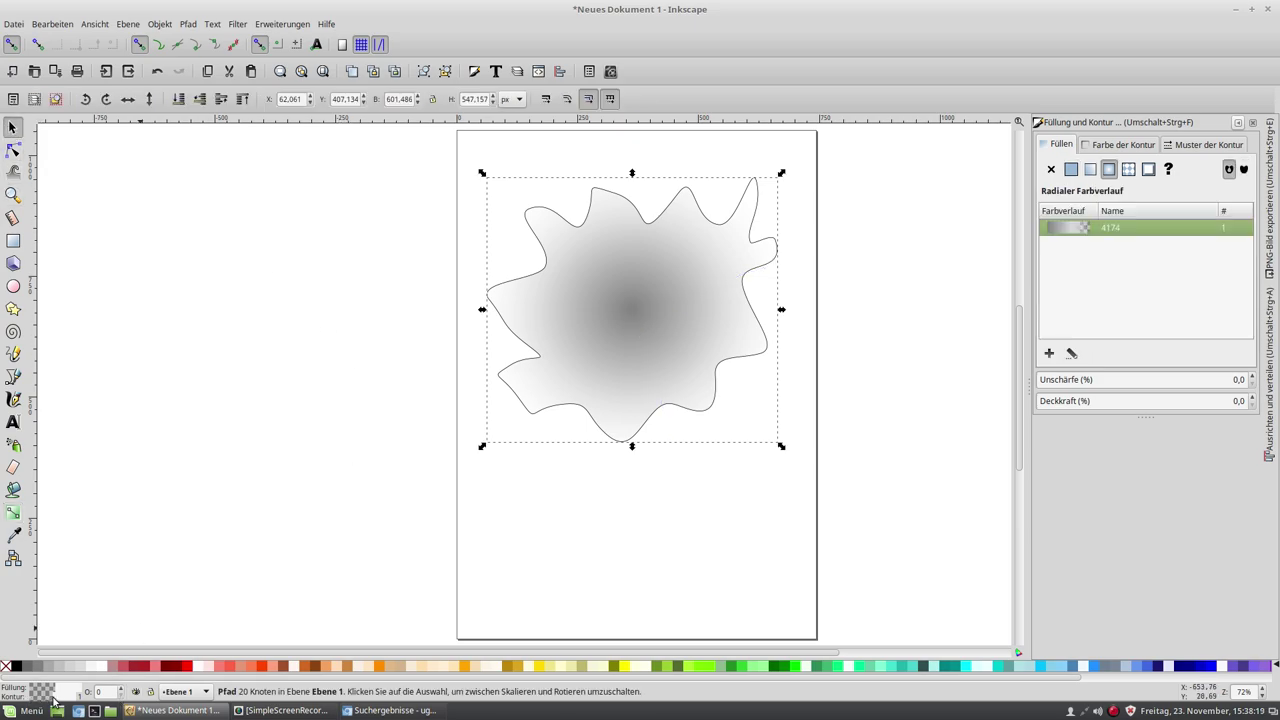
{"action": "right_click", "coordinate": [57, 700]}
{"action": "left_click", "coordinate": [100, 687]}
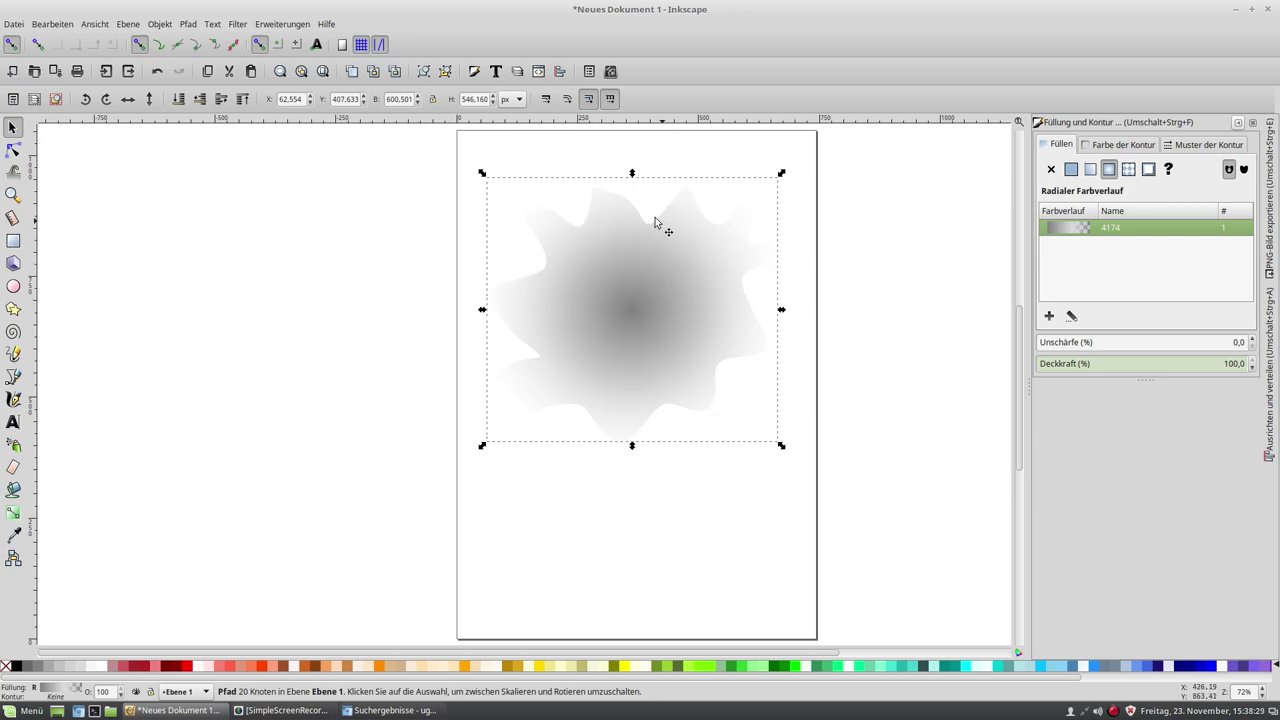
Move and delete a couple of the blob's nodes, then delete the whole gradient path
{"action": "left_click", "coordinate": [13, 149]}
{"action": "left_click", "coordinate": [587, 217]}
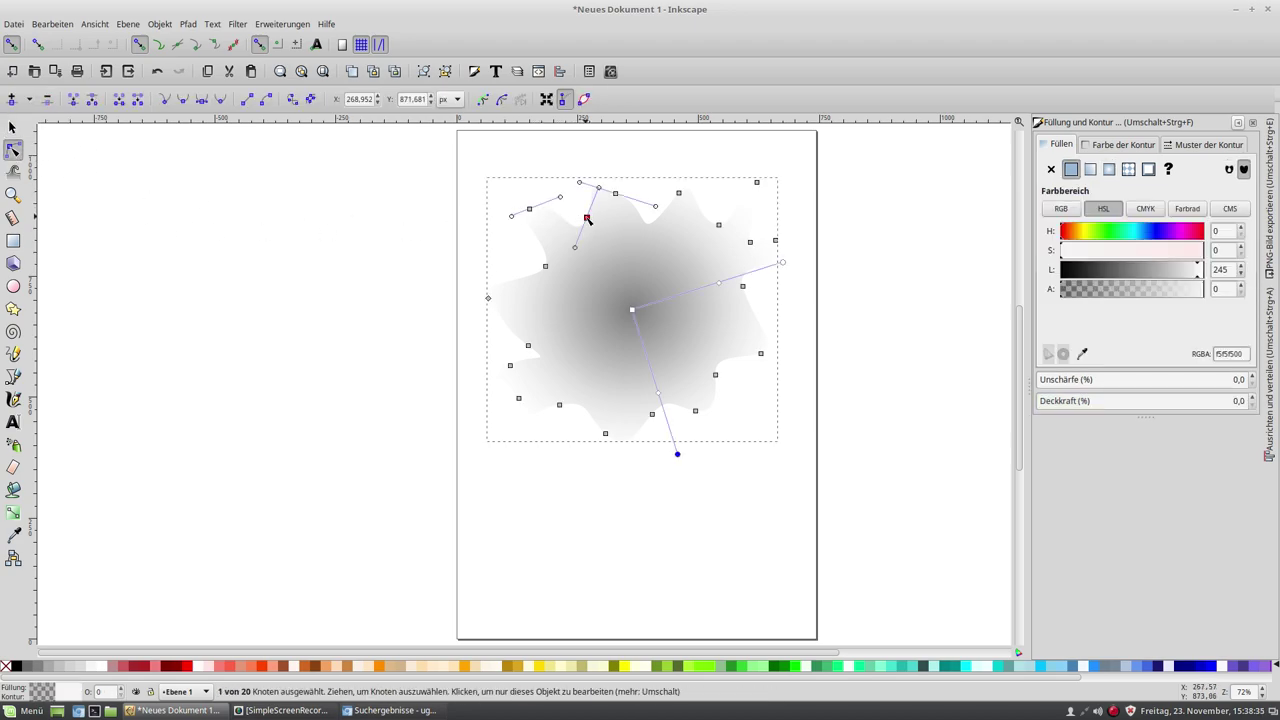
{"action": "left_click_drag", "start_coordinate": [587, 217], "coordinate": [597, 228]}
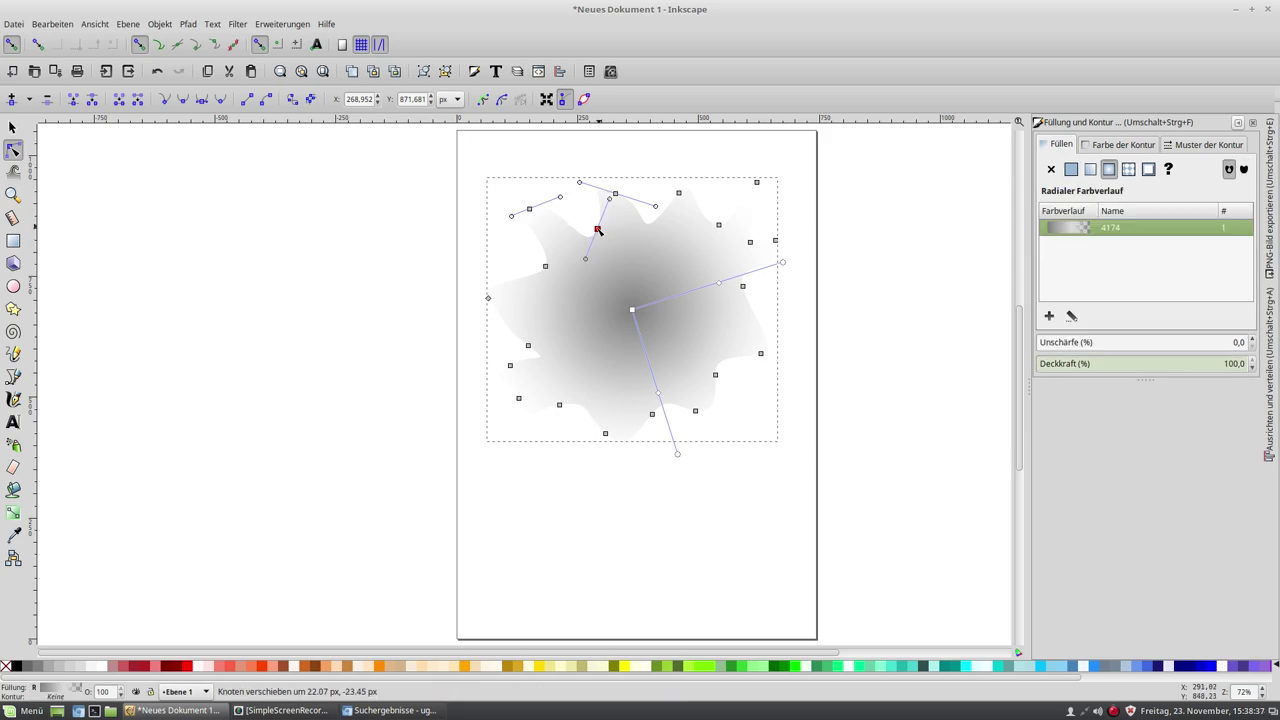
{"action": "left_click_drag", "start_coordinate": [546, 267], "coordinate": [561, 287]}
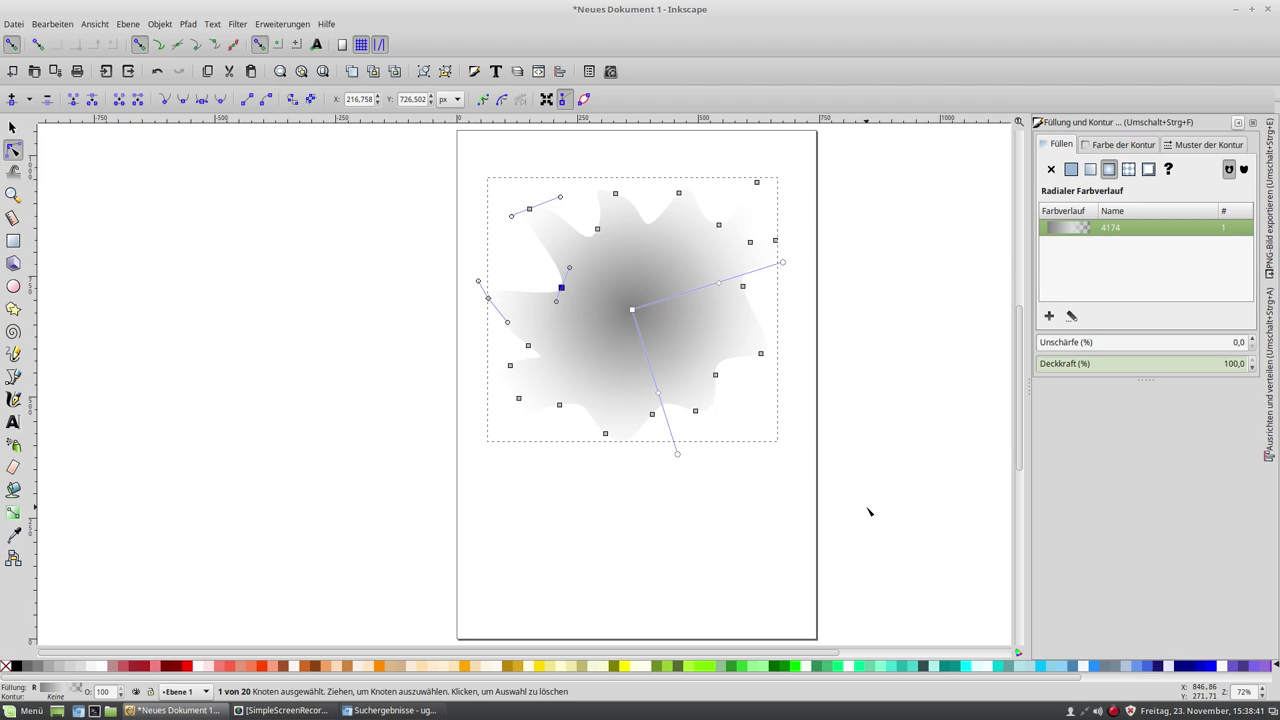
{"action": "key", "text": "Delete"}
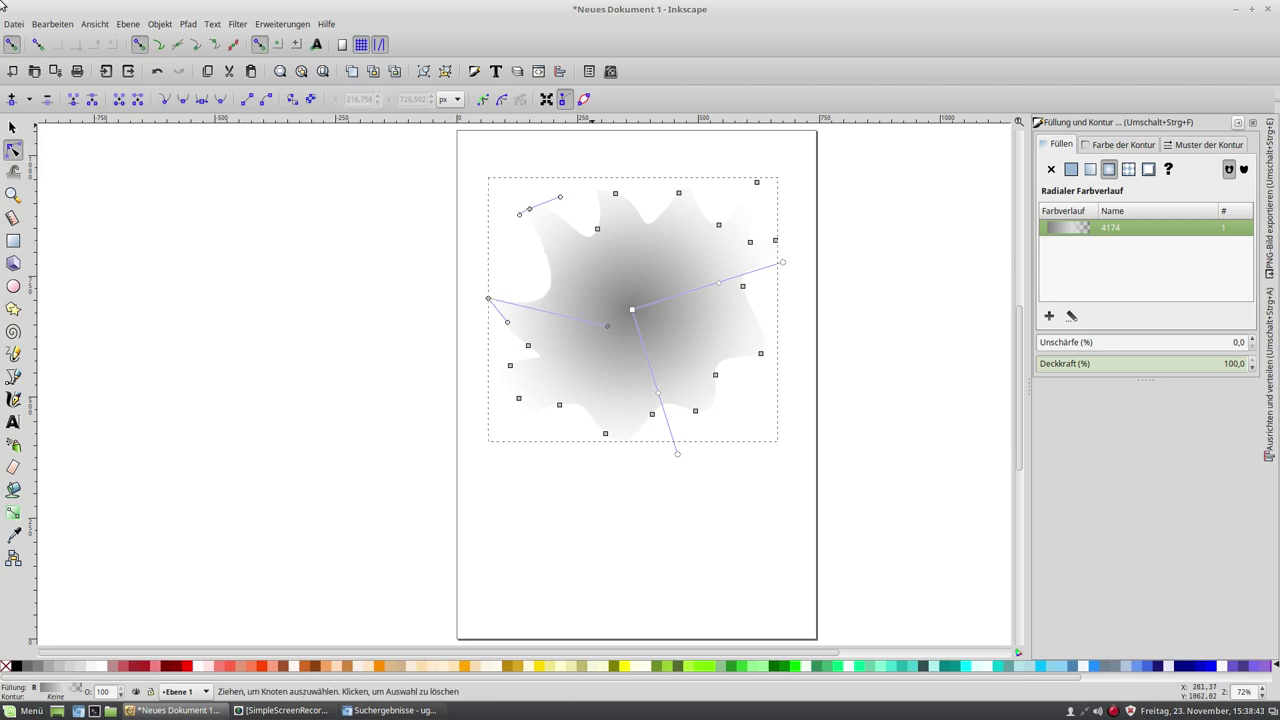
{"action": "left_click", "coordinate": [13, 127]}
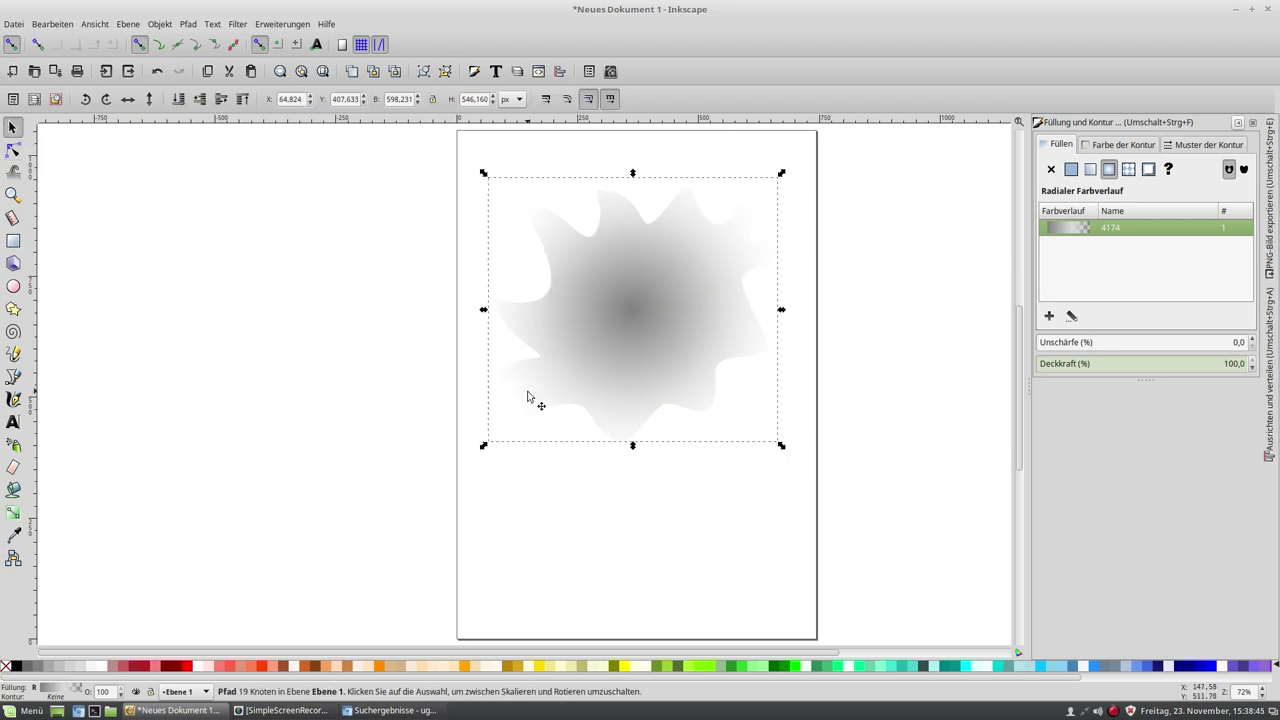
{"action": "key", "text": "Delete"}
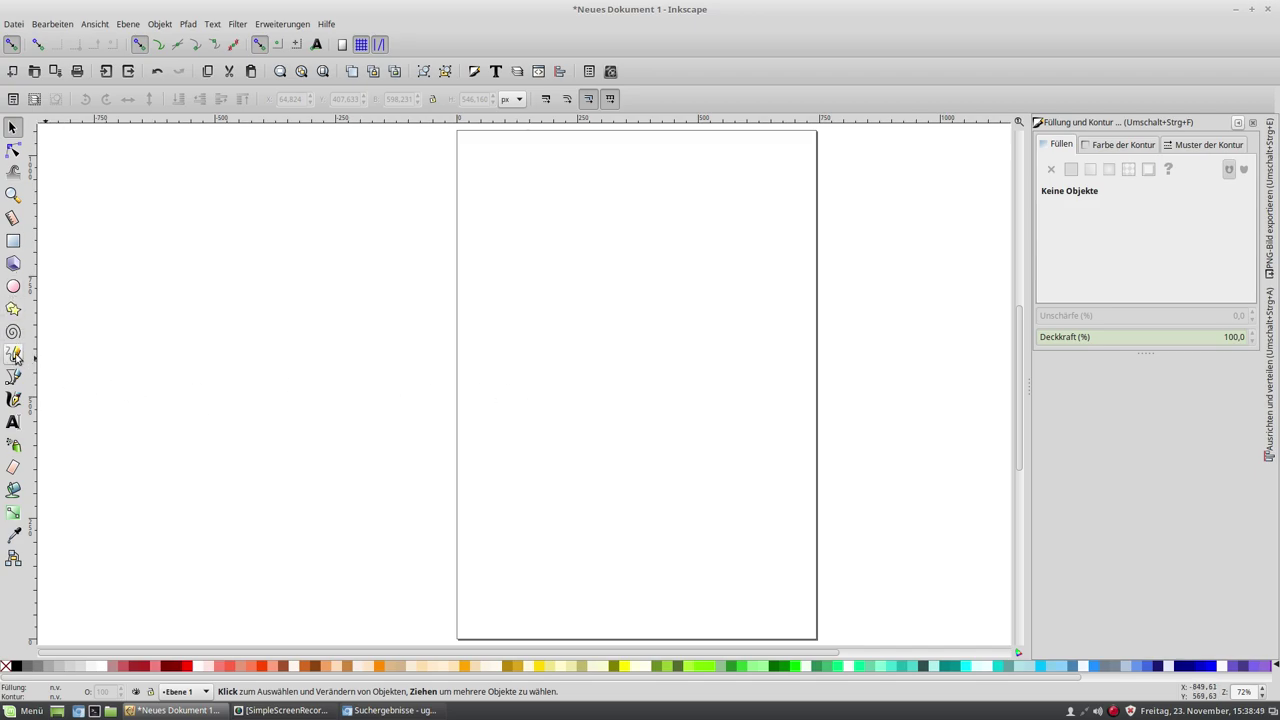
Sketch a closed freehand loop with the Pencil and display its nodes with the Node tool
{"action": "left_click", "coordinate": [13, 354]}
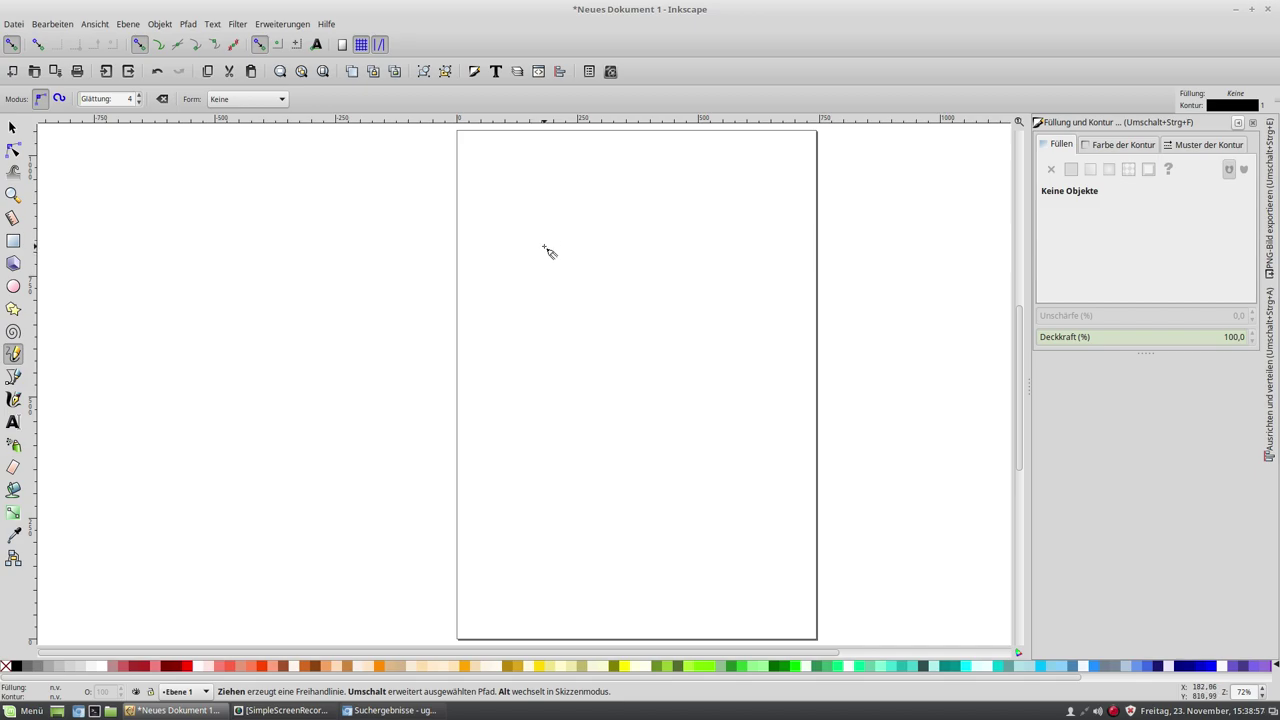
{"action": "mouse_move", "coordinate": [543, 245]}
{"action": "left_mouse_down"}
{"action": "mouse_move", "coordinate": [709, 487]}
{"action": "mouse_move", "coordinate": [524, 273]}
{"action": "left_mouse_up"}
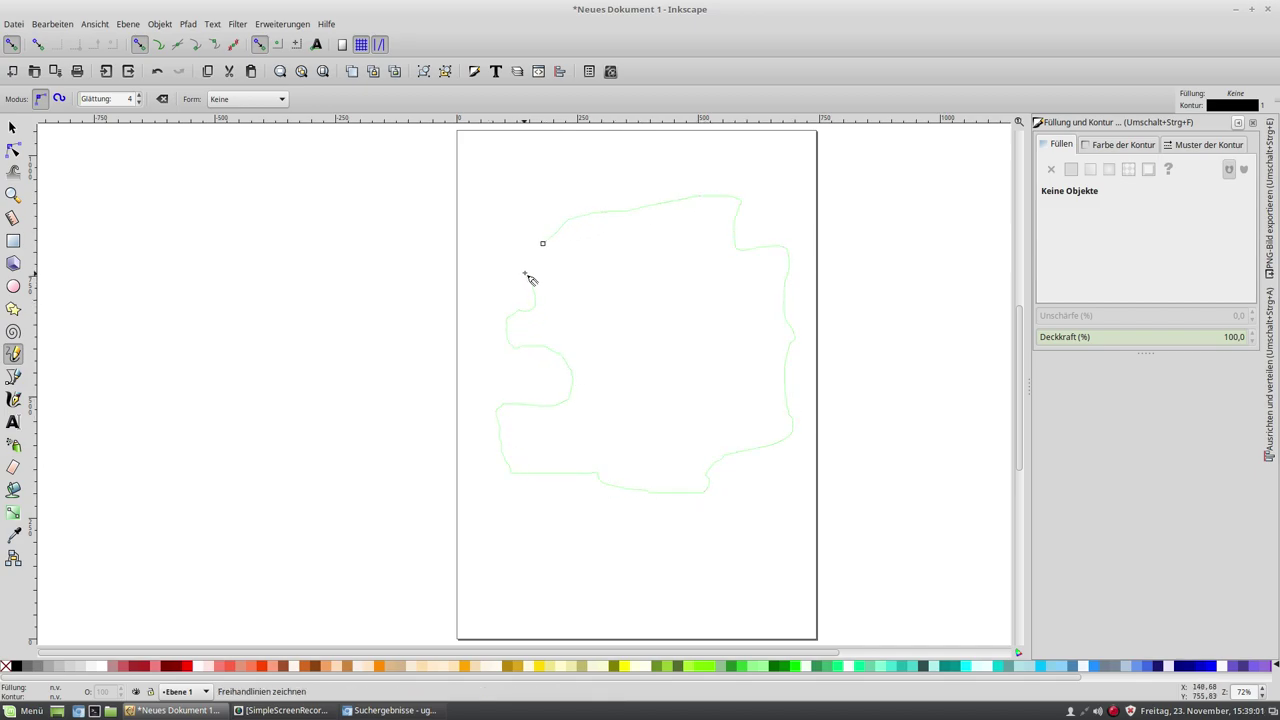
{"action": "left_click_drag", "start_coordinate": [528, 278], "coordinate": [542, 245]}
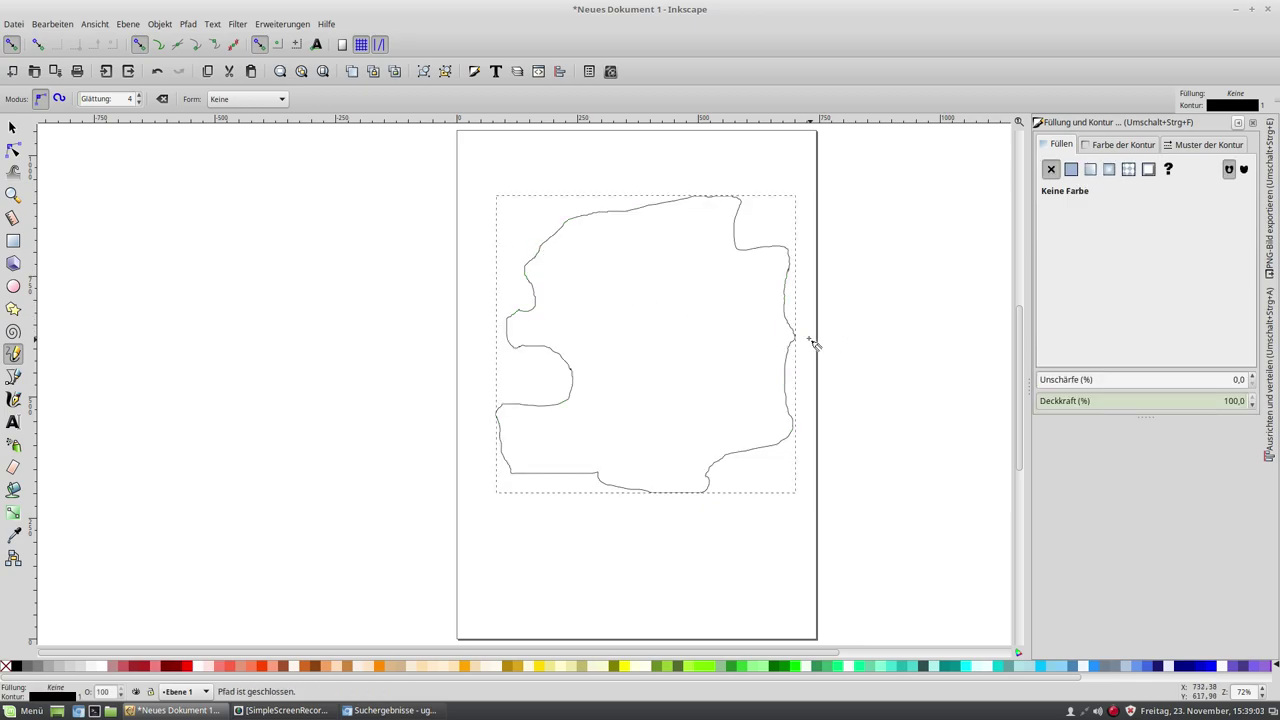
{"action": "left_click", "coordinate": [13, 150]}
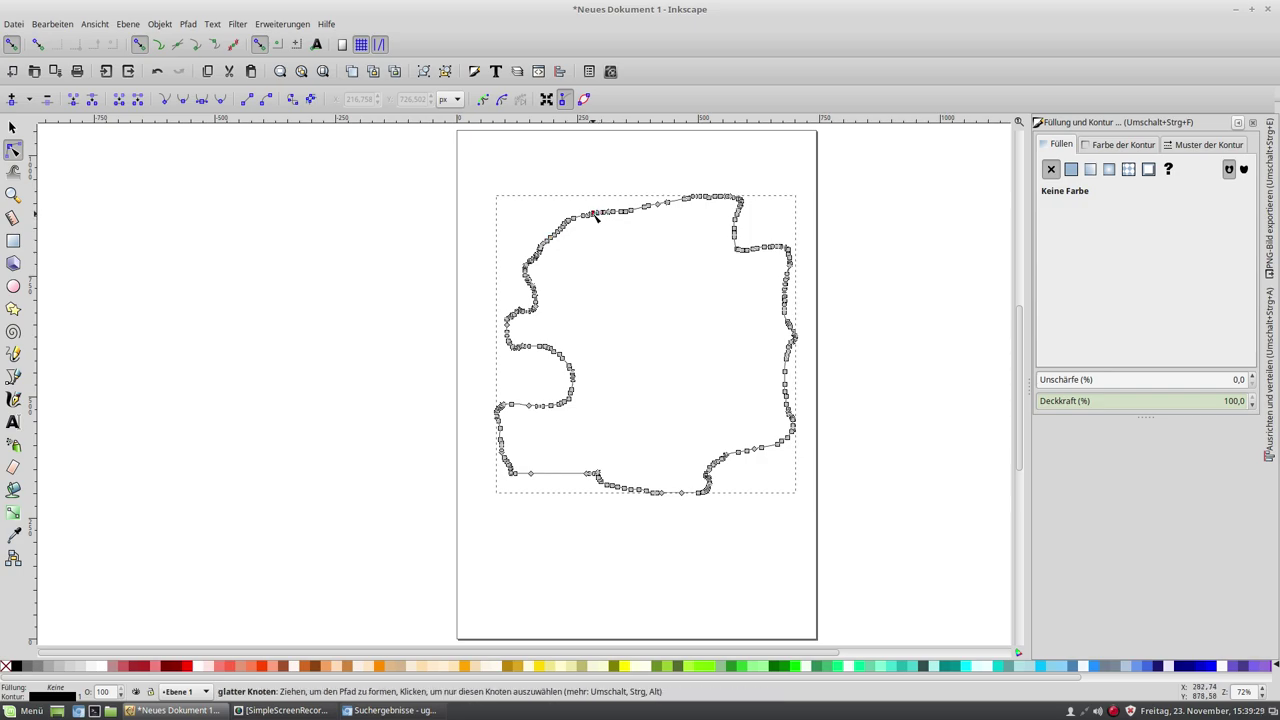
Drag upper-left edge nodes inward into pointed notches, then return to the Selector
{"action": "mouse_move", "coordinate": [593, 213]}
{"action": "left_mouse_down"}
{"action": "mouse_move", "coordinate": [600, 241]}
{"action": "mouse_move", "coordinate": [625, 238]}
{"action": "mouse_move", "coordinate": [573, 252]}
{"action": "left_mouse_up"}
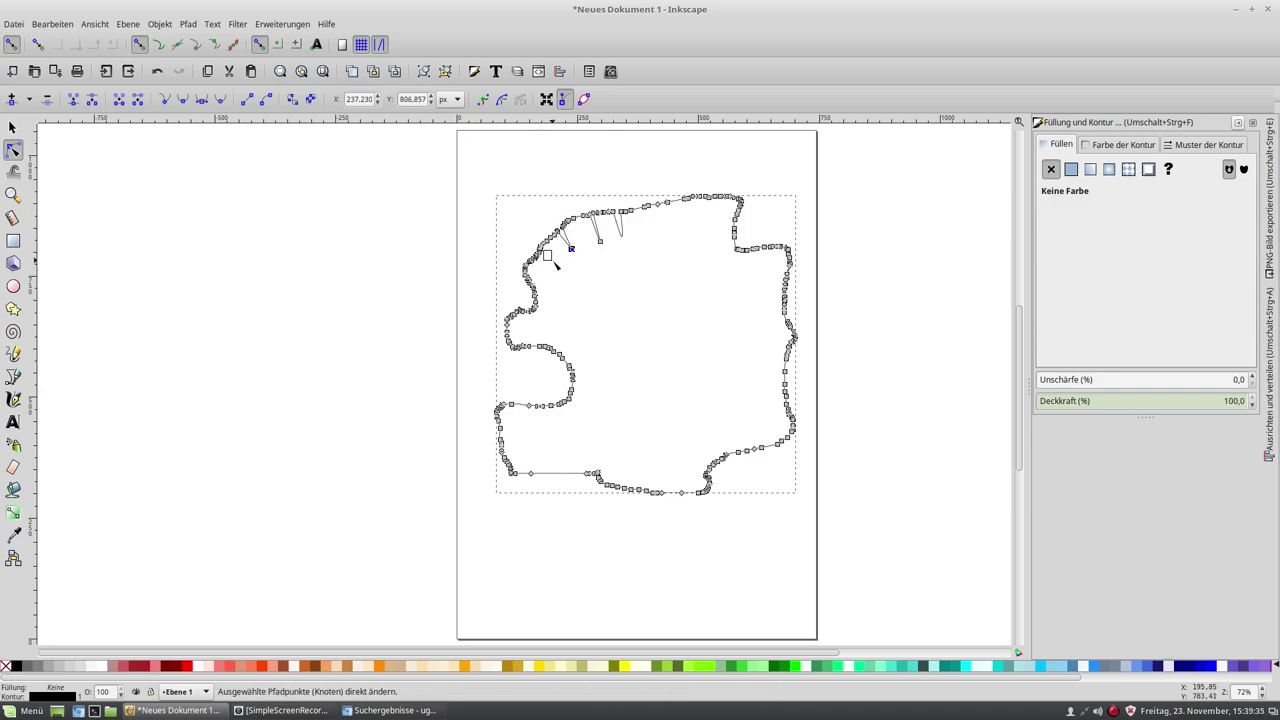
{"action": "left_click", "coordinate": [558, 258]}
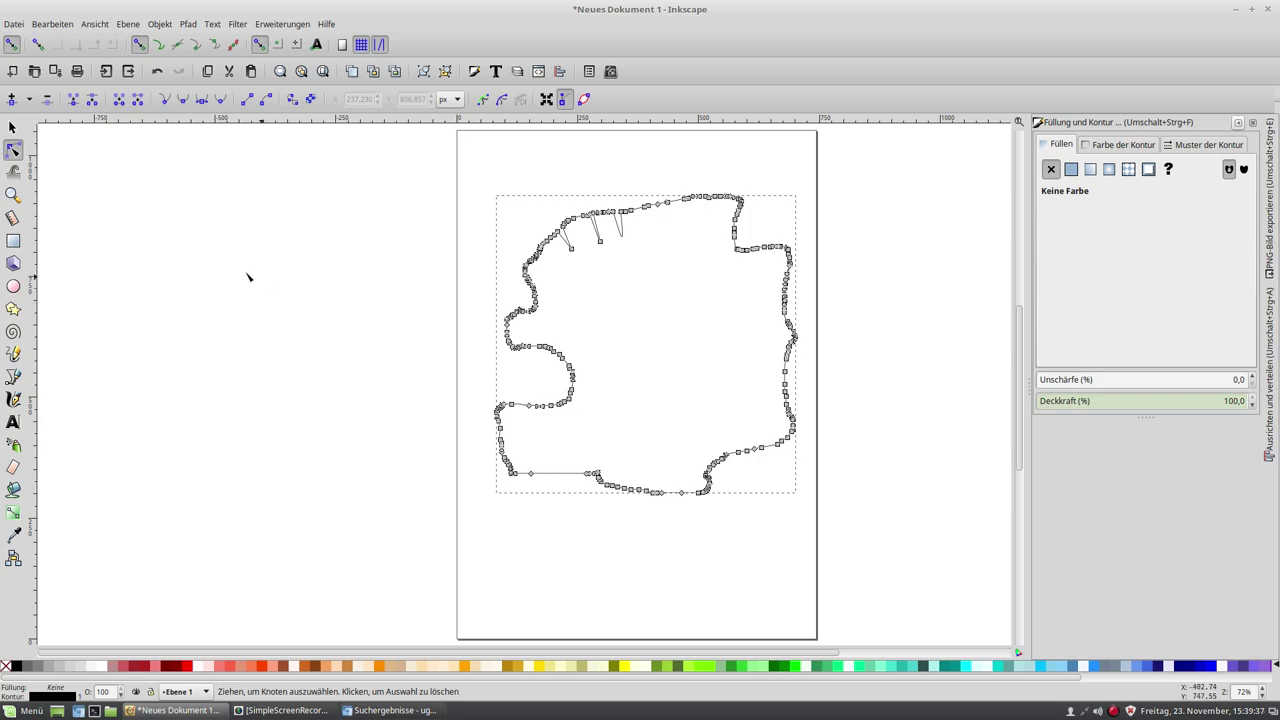
{"action": "left_click", "coordinate": [13, 128]}
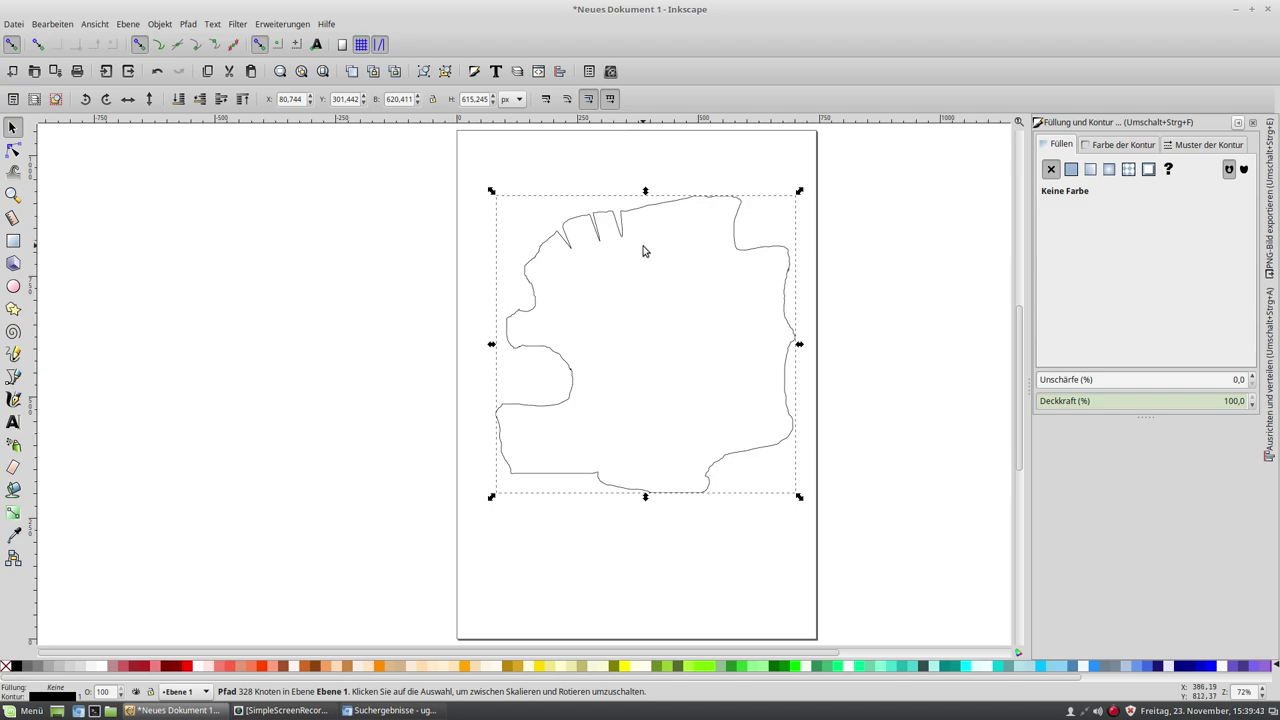
Select the notched freehand outline and delete it
{"action": "left_click", "coordinate": [376, 409]}
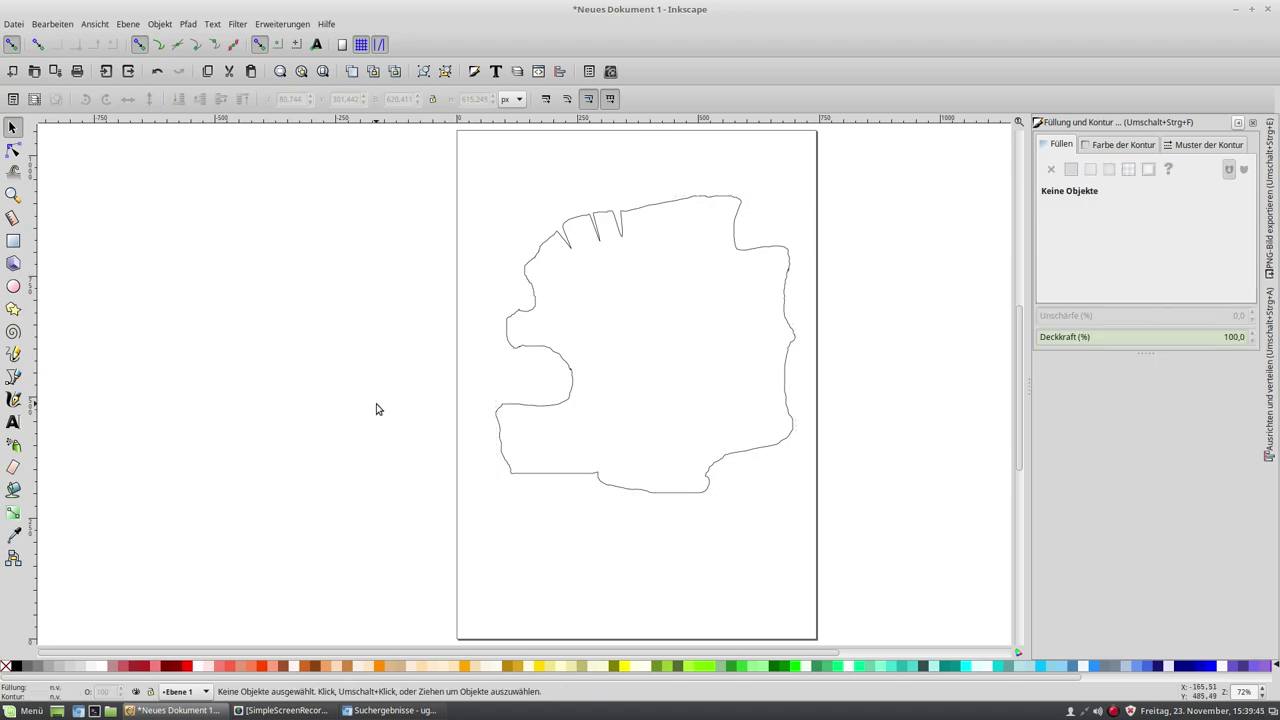
{"action": "left_click", "coordinate": [529, 349]}
{"action": "key", "text": "Delete"}
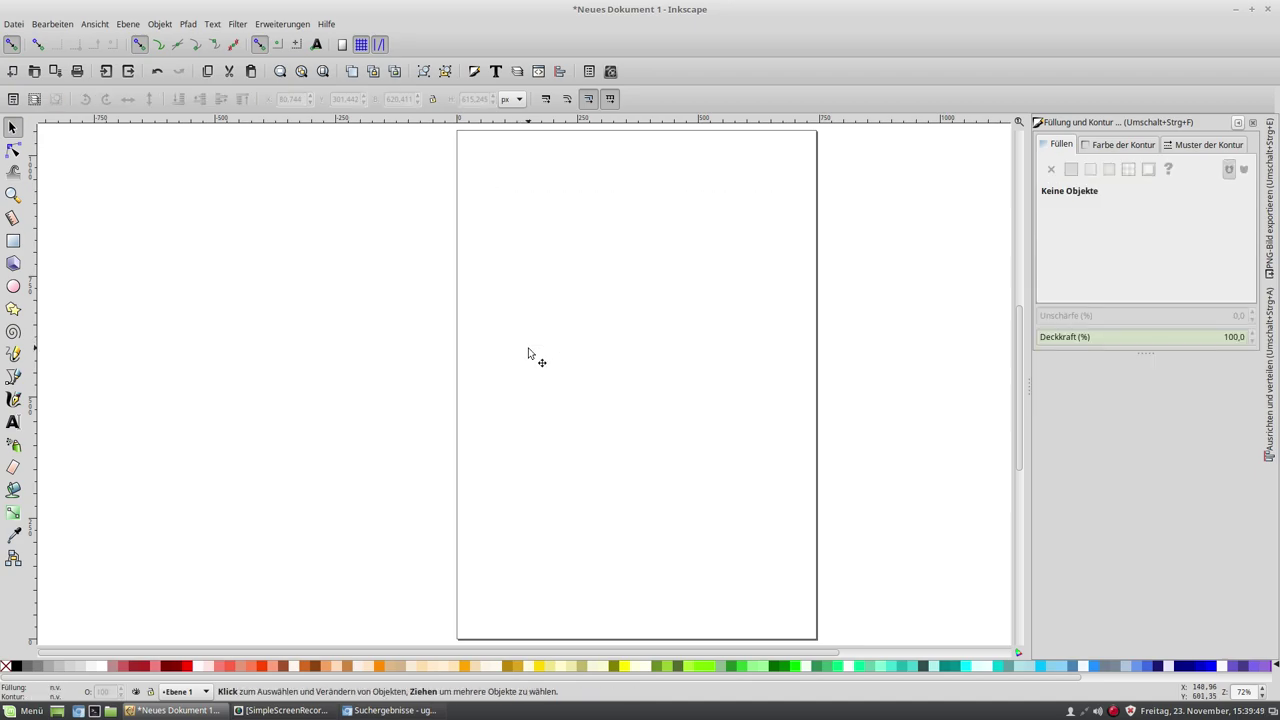